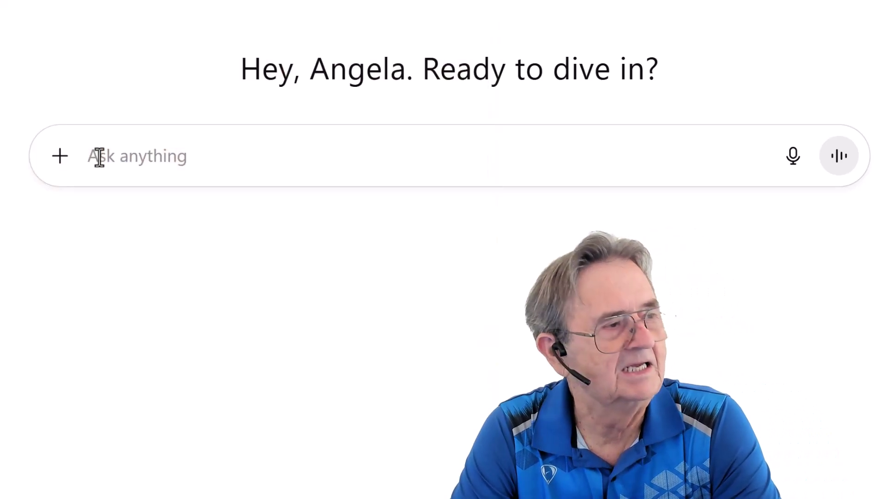
Step: Prompt for a 5-day Italy trip for two grandparents and two grandchildren who love history, fun activities, local food and slow-paced travel, with sightseeing, rest and authentic restaurants
left_click(646, 211)
key("shift+Return")
key("shift+Return")
key("shift+Return")
type("Plan a 5-day trip to Italy for a family of two")
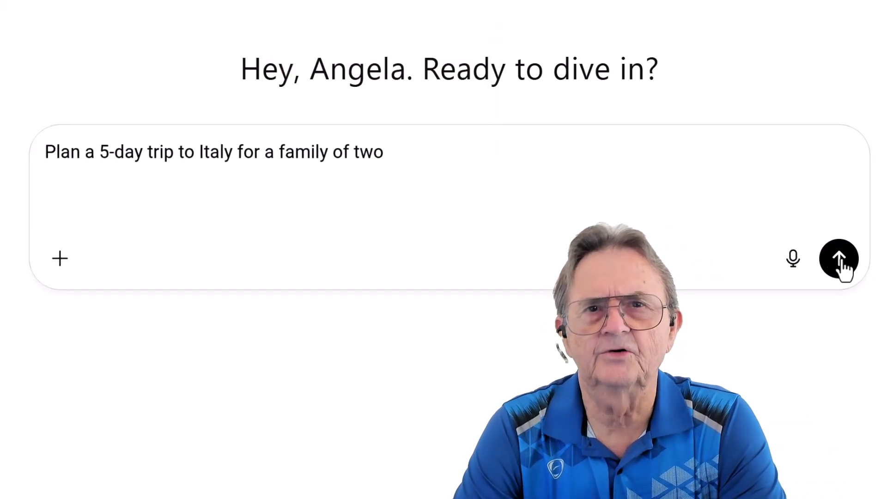
type(" grandparents and two grandchildren who love history, fun activities, local food, and slow-paced travel. Include a mix of sightseeing, rest time, and authentic restaurant suggestions.")
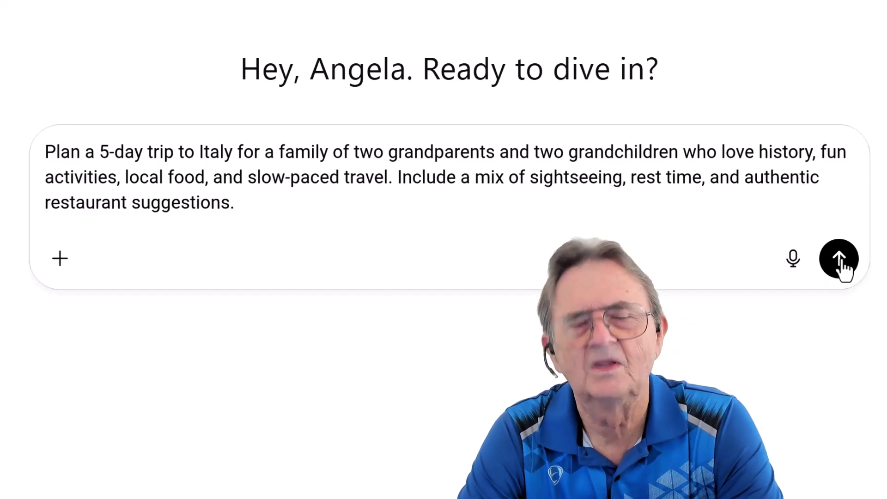
left_click(839, 258)
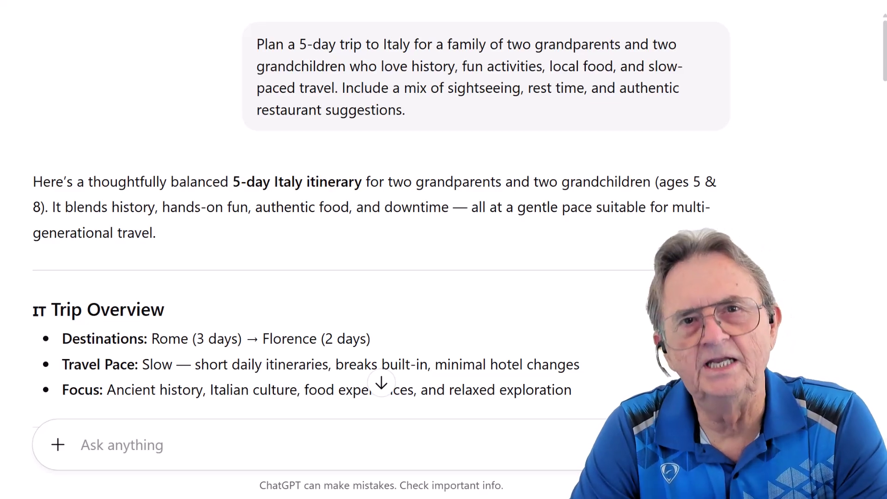
Step: Read through the generated Italy itinerary from the trip overview and daily plans to the optional add-ons
scroll(323, 217, "down", 3)
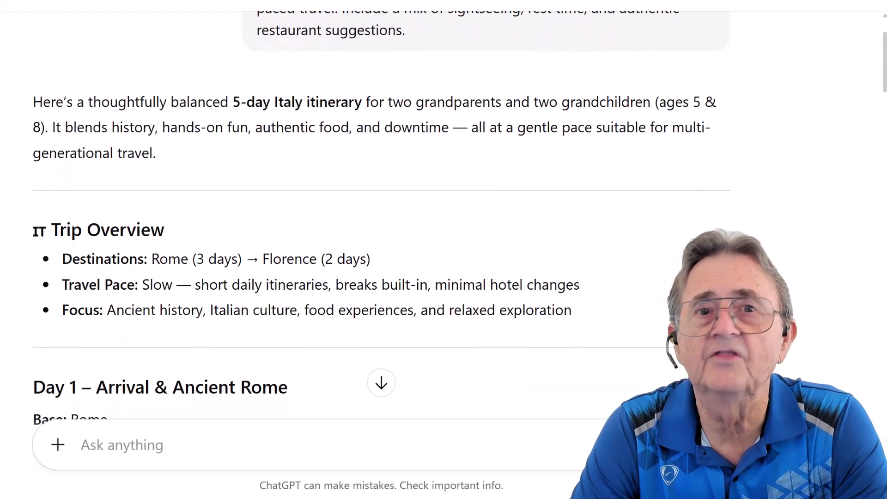
scroll(323, 217, "down", 4)
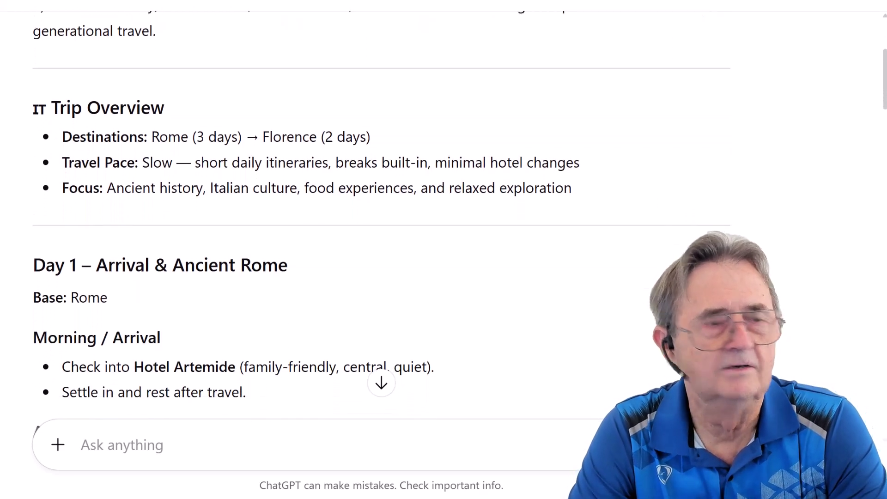
scroll(323, 217, "down", 4)
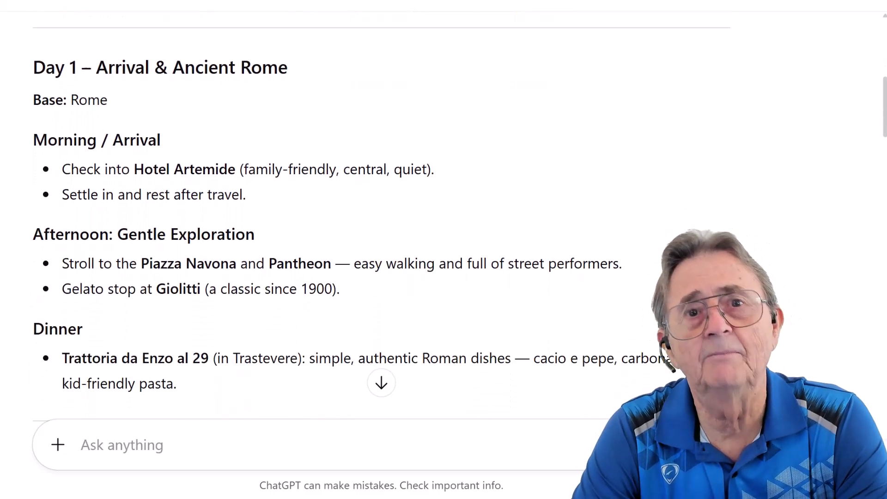
scroll(324, 217, "down", 5)
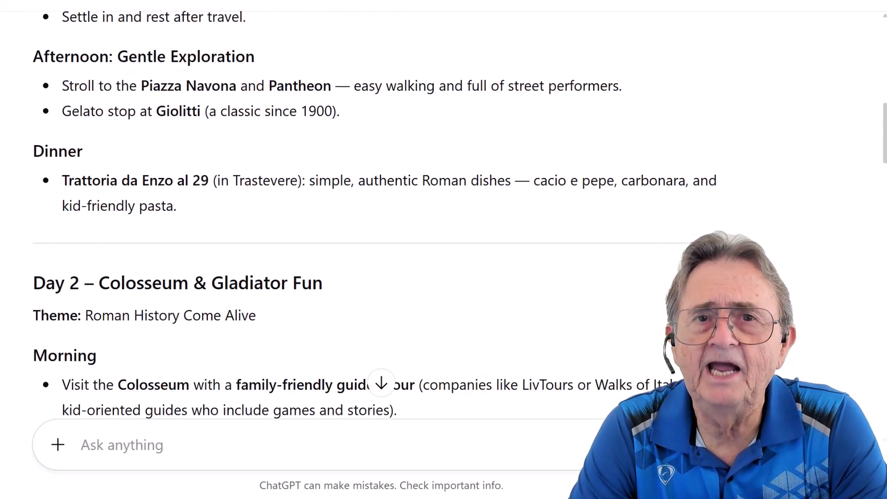
scroll(323, 217, "down", 4)
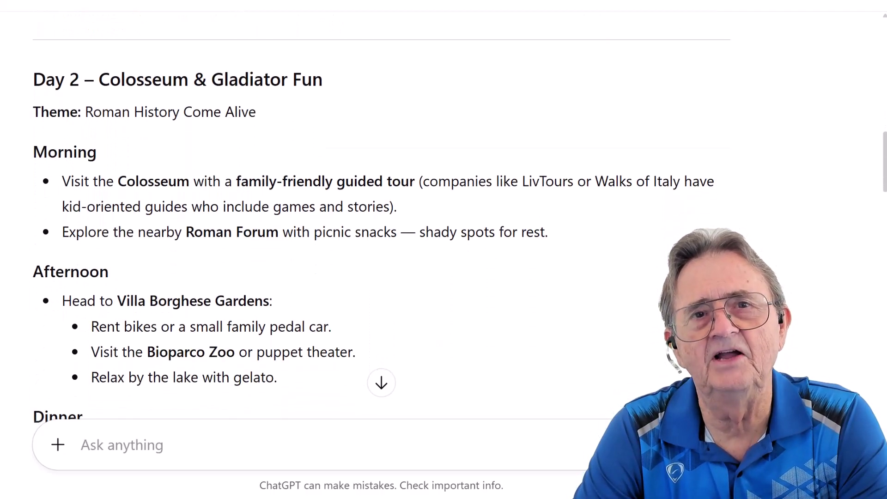
scroll(324, 217, "down", 4)
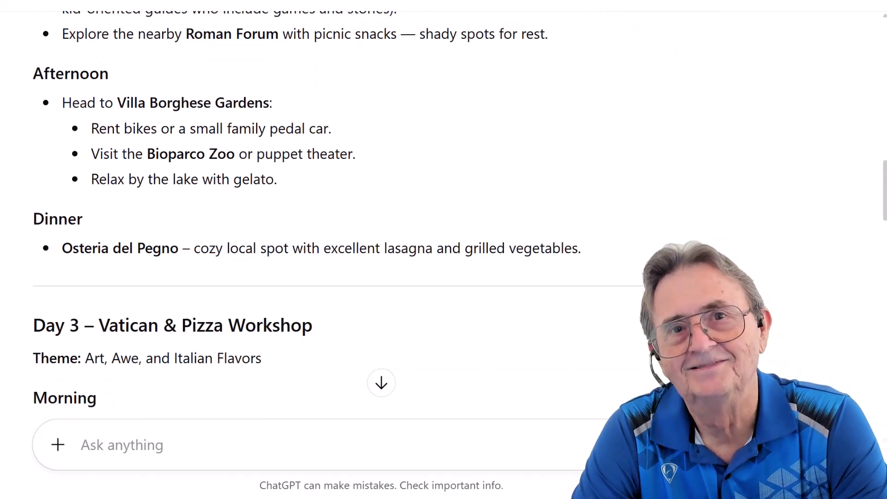
scroll(323, 217, "down", 4)
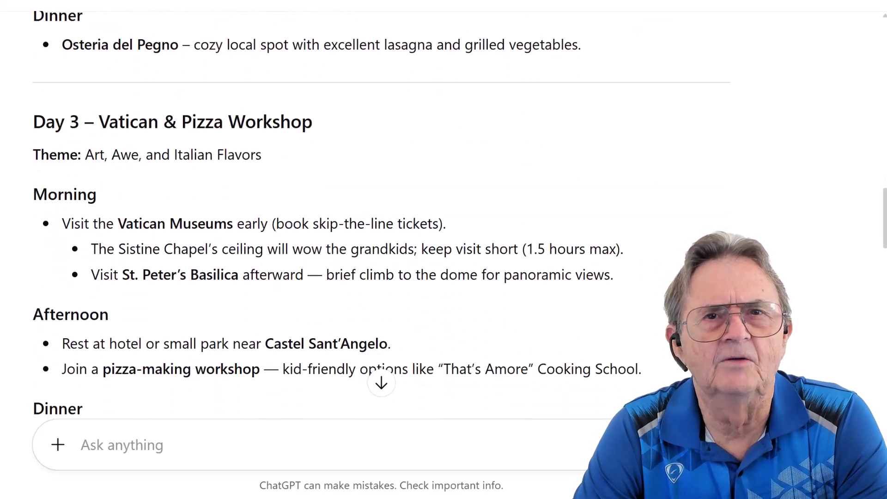
scroll(323, 217, "down", 4)
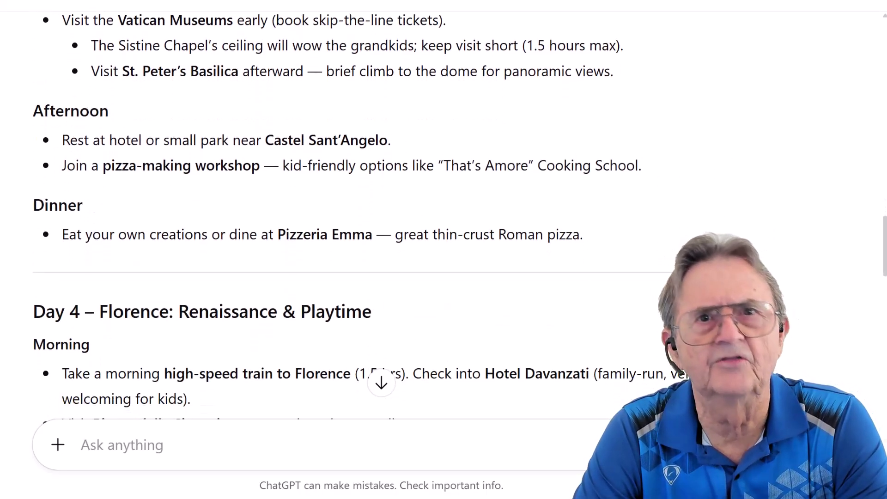
scroll(323, 217, "down", 4)
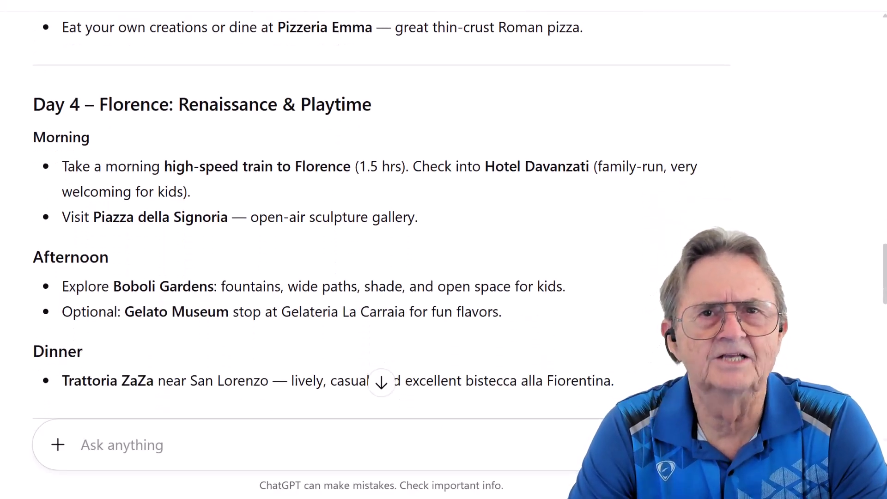
scroll(323, 217, "down", 4)
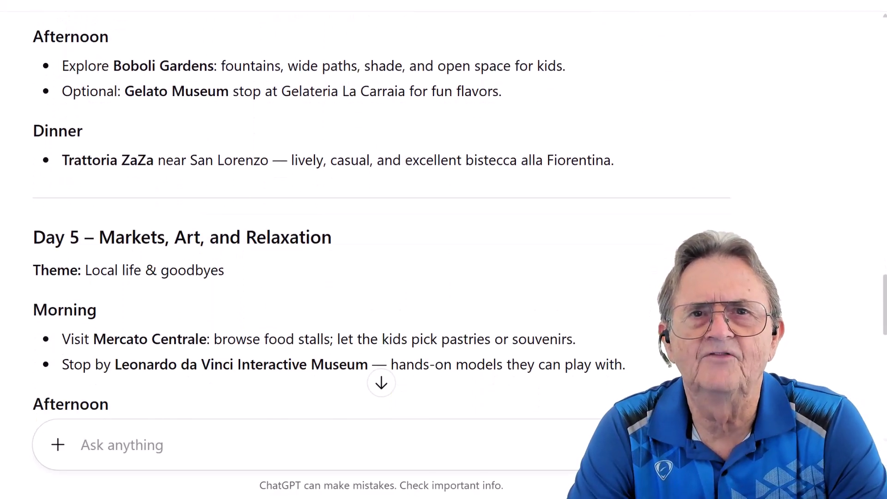
scroll(833, 283, "down", 7)
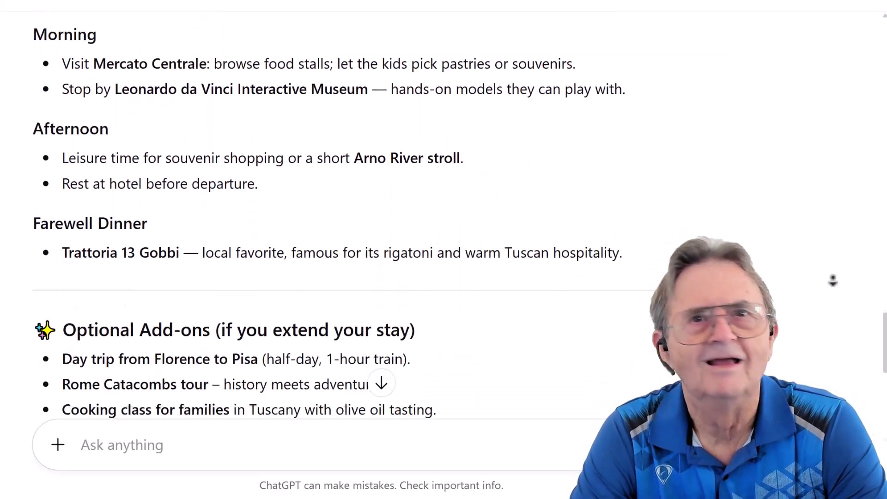
scroll(833, 283, "down", 5)
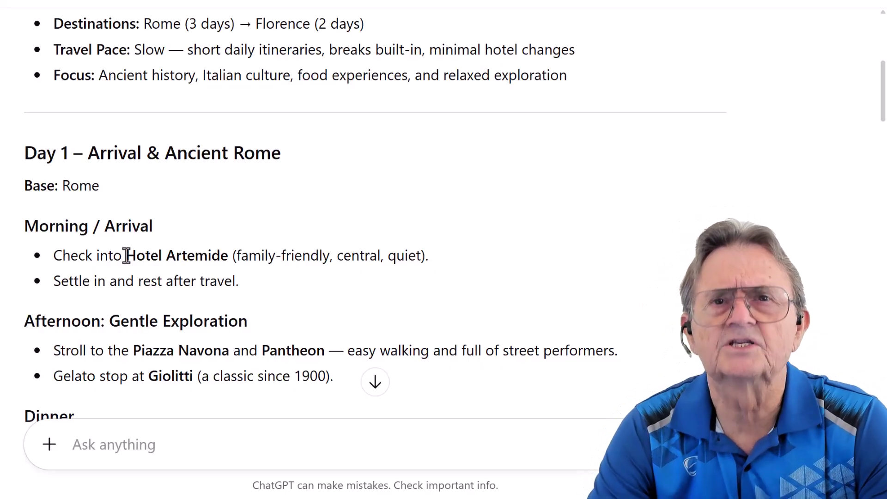
Step: Highlight "Hotel Artemide" in the Day 1 arrival plan and look over the regenerated itinerary
left_click_drag(134, 255, 232, 256)
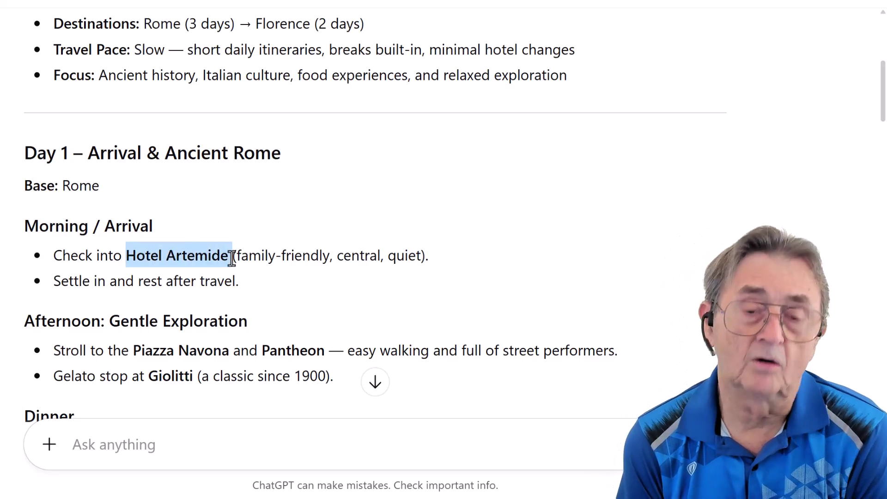
scroll(231, 257, "down", 15)
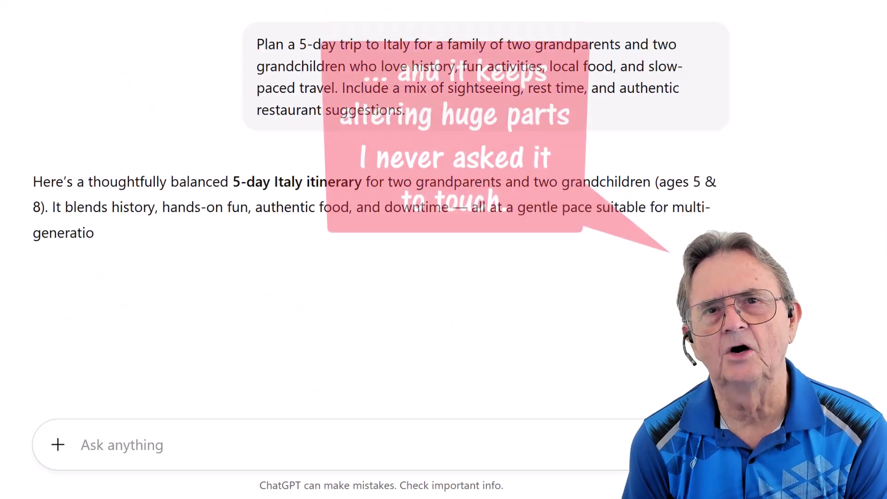
scroll(369, 231, "down", 15)
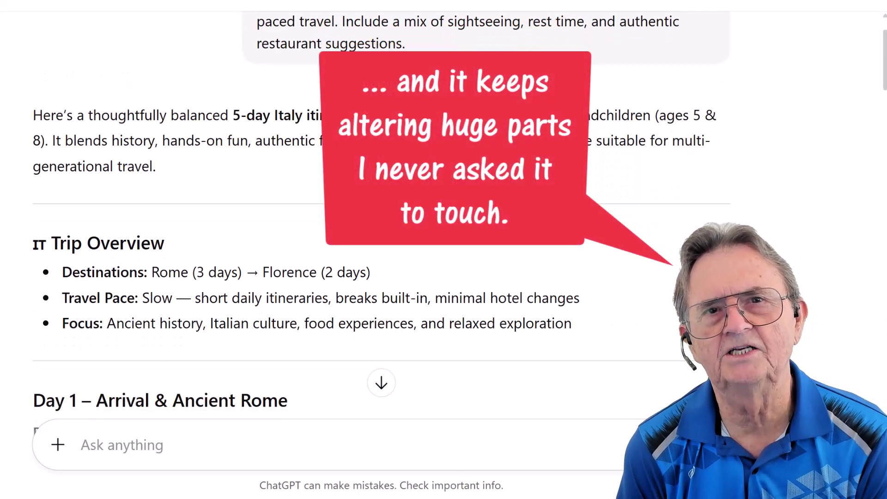
scroll(323, 231, "down", 20)
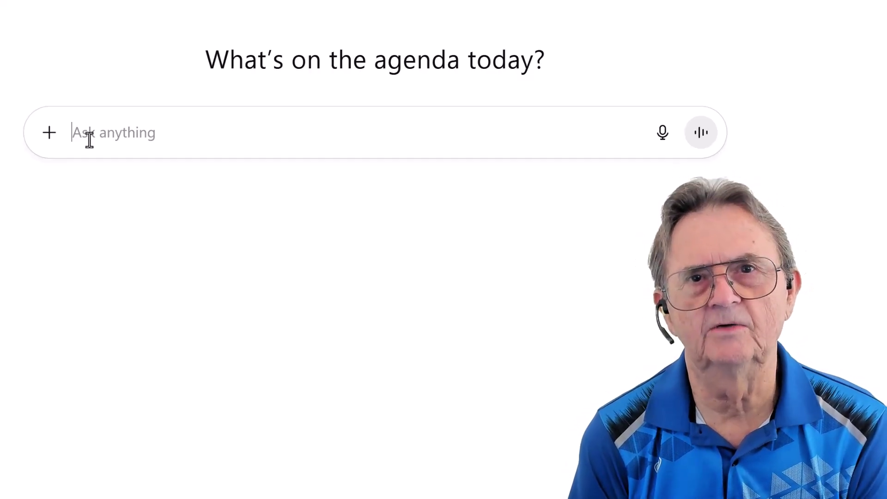
Step: Turn on Canvas for a new chat and submit the same 5-day Italy family trip prompt with sightseeing, rest time and authentic restaurant suggestions
left_click(48, 143)
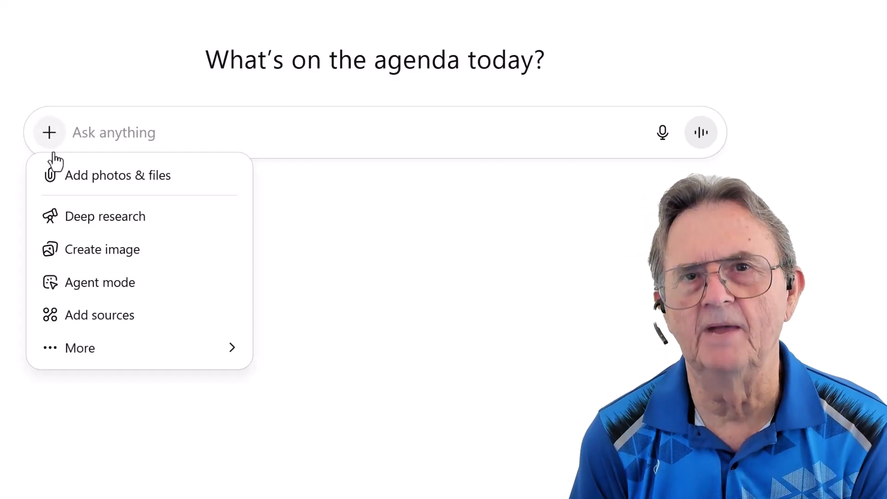
mouse_move(111, 357)
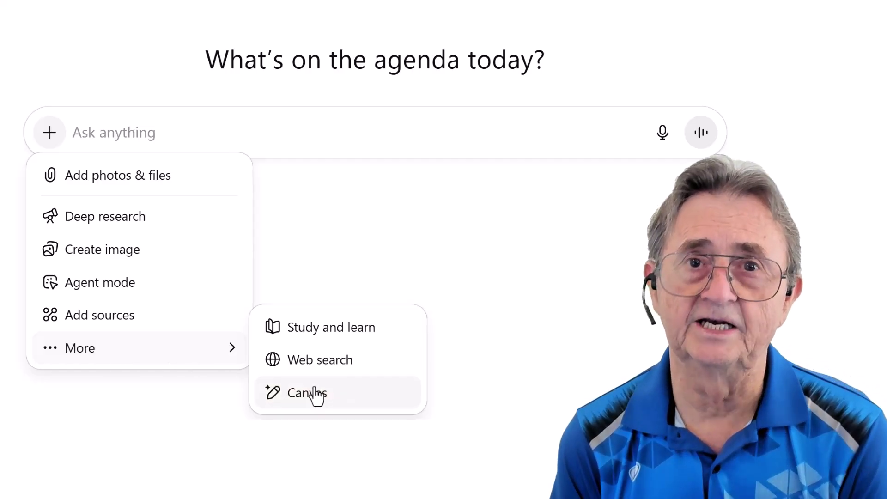
left_click(312, 403)
right_click(45, 132)
left_click(66, 249)
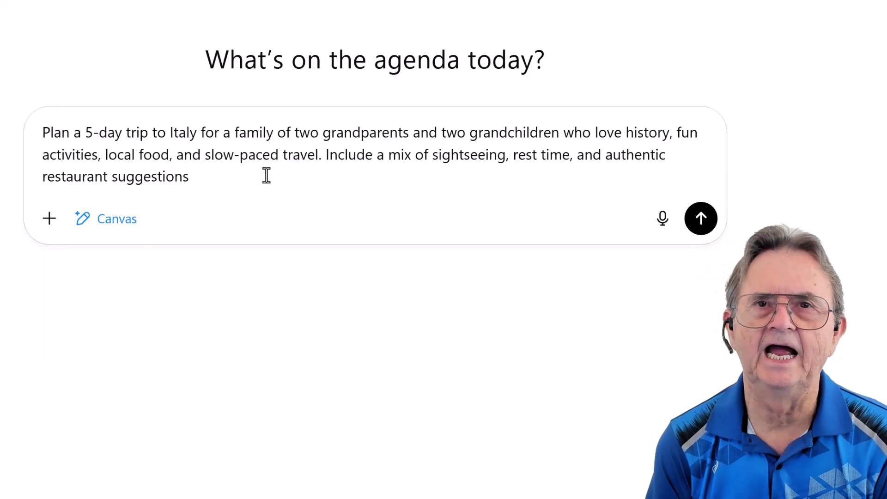
left_click(705, 225)
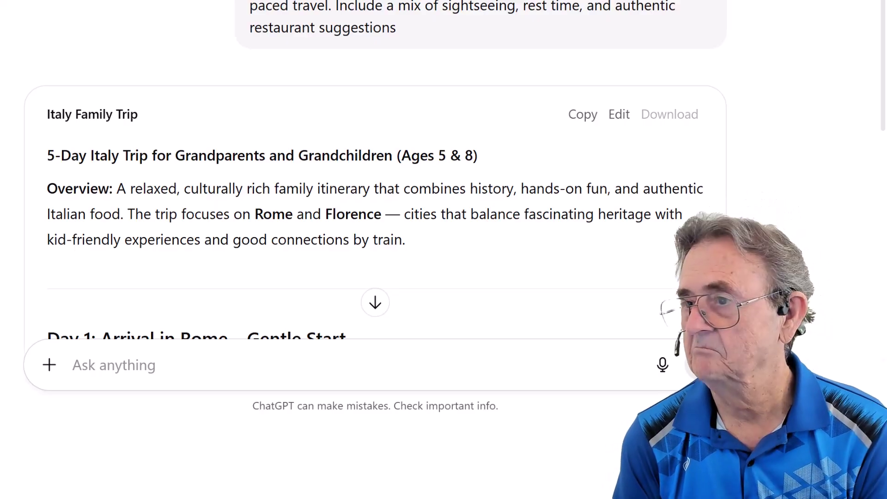
Step: Review the Italy Family Trip canvas document from its overview through the five daily plans and closing tips
scroll(826, 59, "down", 1)
scroll(827, 59, "down", 7)
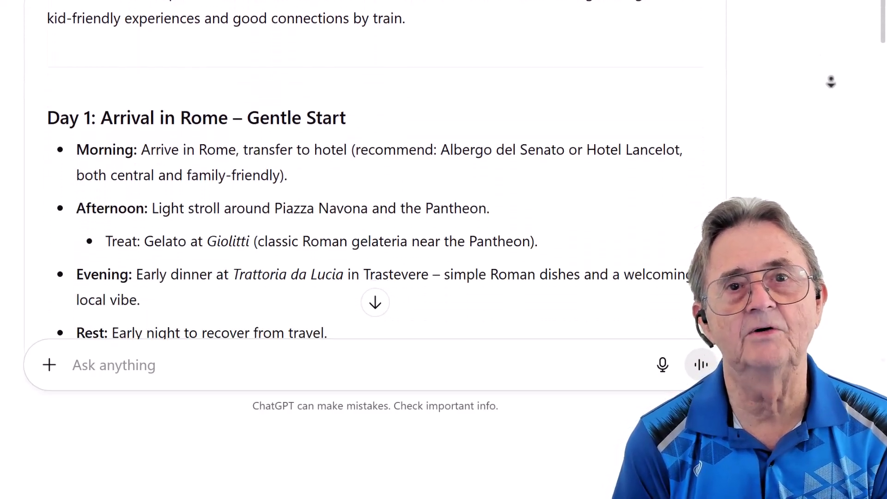
scroll(831, 84, "down", 12)
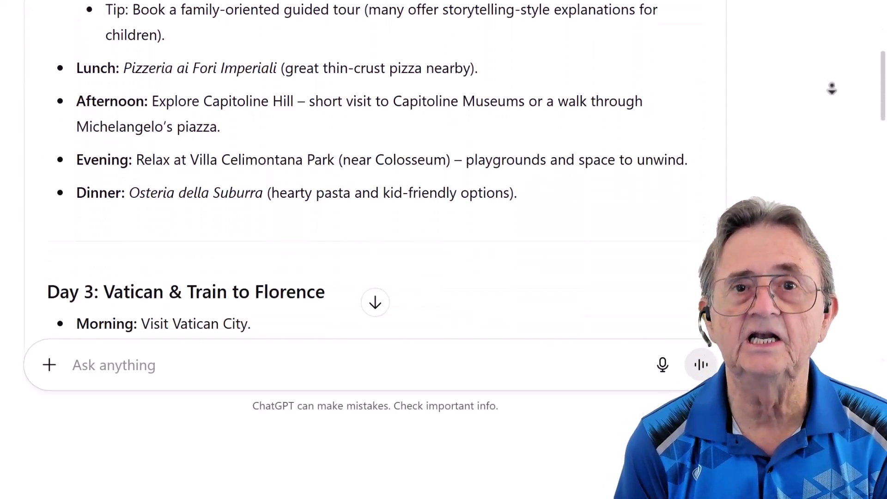
scroll(832, 88, "down", 14)
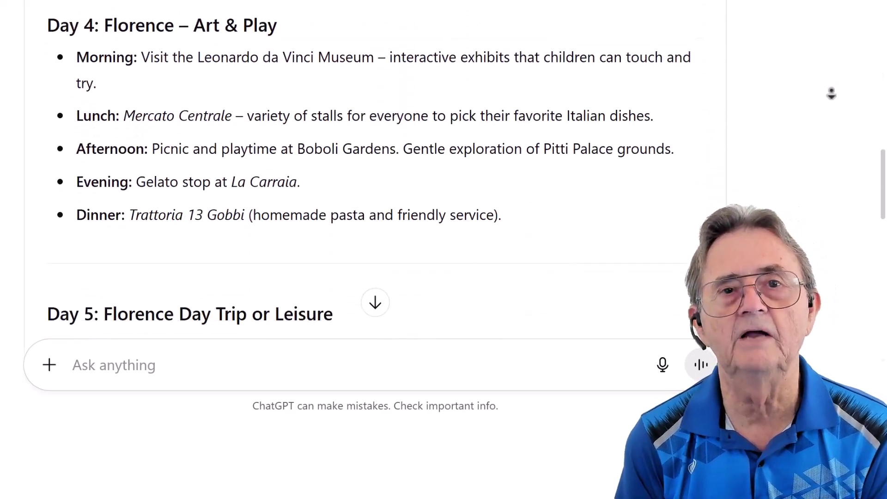
scroll(831, 94, "down", 9)
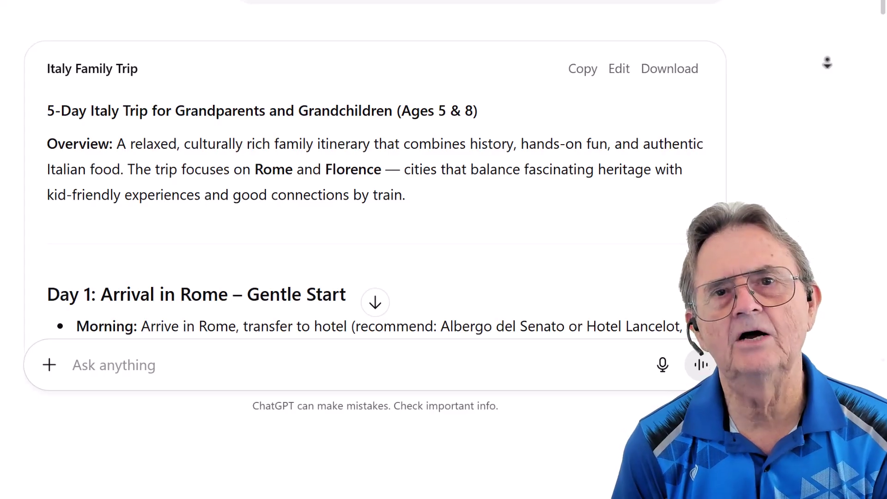
scroll(829, 74, "down", 10)
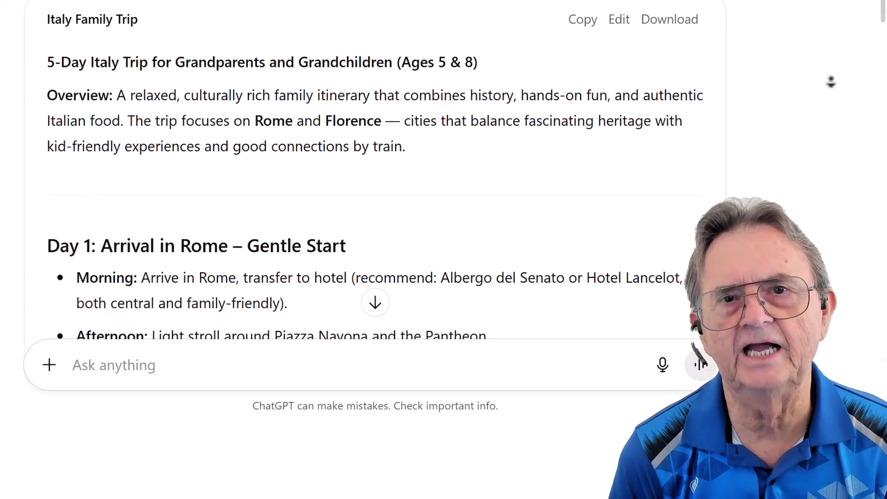
scroll(832, 84, "down", 9)
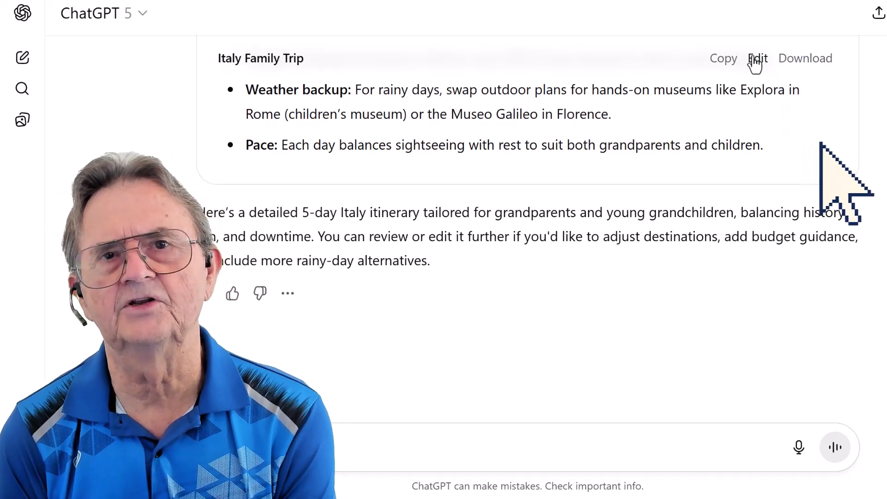
Step: Open the Italy Family Trip canvas for editing and change Day 1's afternoon entry to "30-minute audio tour inside the Pantheon."
left_click(756, 60)
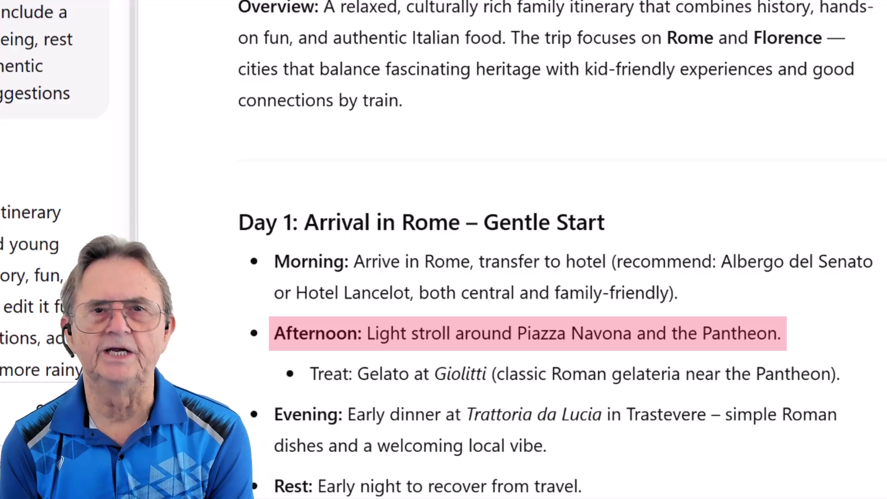
left_click_drag(368, 334, 625, 336)
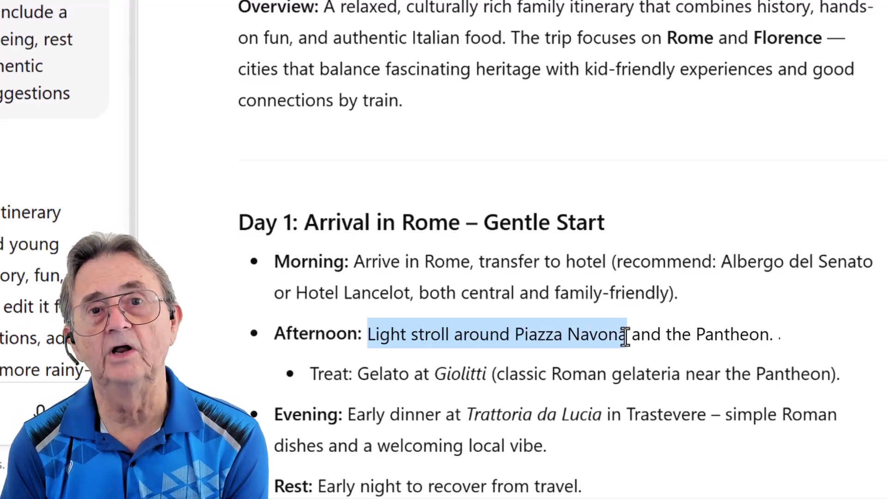
type("30-minute audio ")
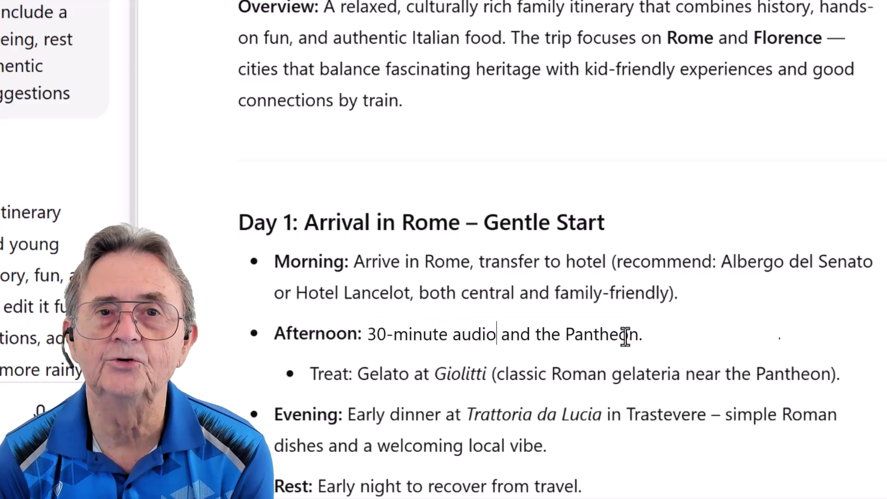
type("tour inside")
key("Delete")
key("Delete")
key("Delete")
key("Delete")
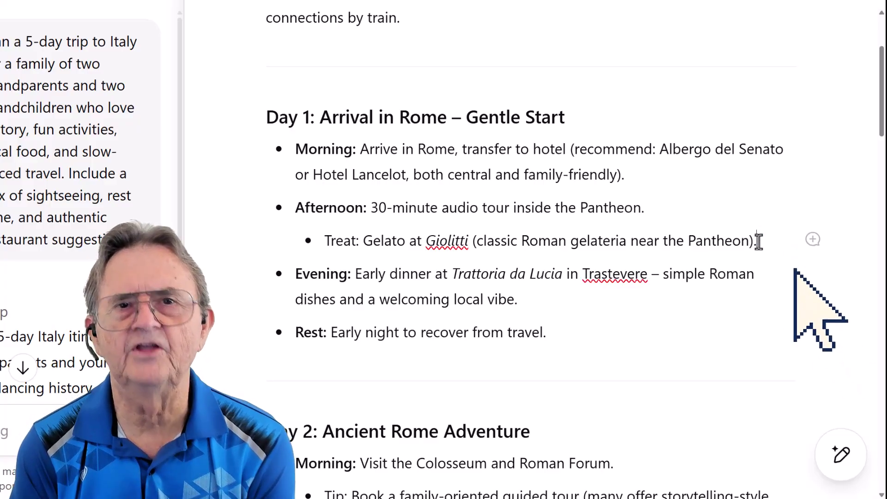
Step: Add the sub-bullet "Buy a themed scavenger hunt map" below the Giolitti gelato treat in Day 1's afternoon
left_click(757, 241)
key("Return")
type("buy a themed scavenger hunt map")
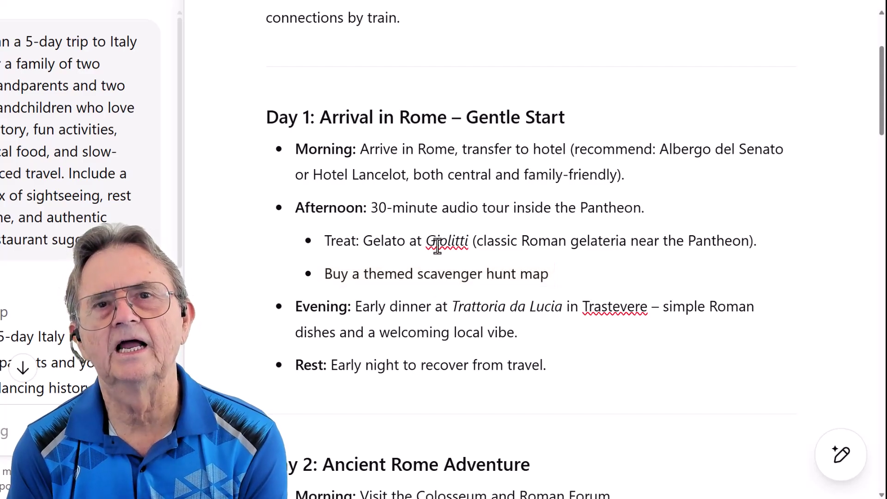
Step: Bold "scavenger hunt map" in Day 1's afternoon sub-bullet and italicize "Early night" in Day 1's Rest entry
left_click_drag(418, 275, 551, 275)
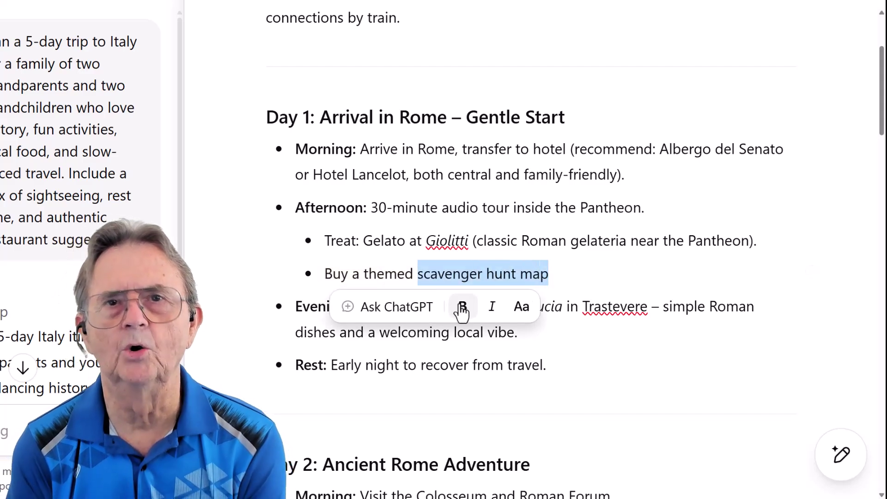
left_click(461, 306)
left_click(332, 365)
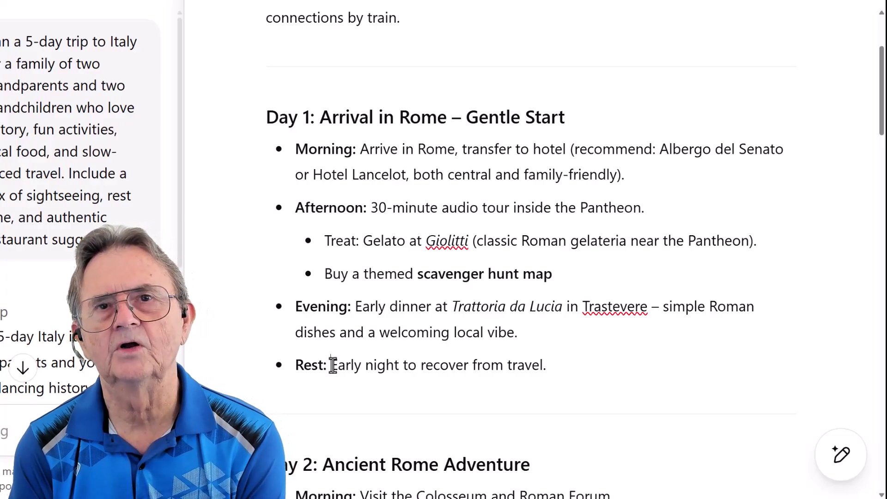
left_click_drag(332, 365, 400, 361)
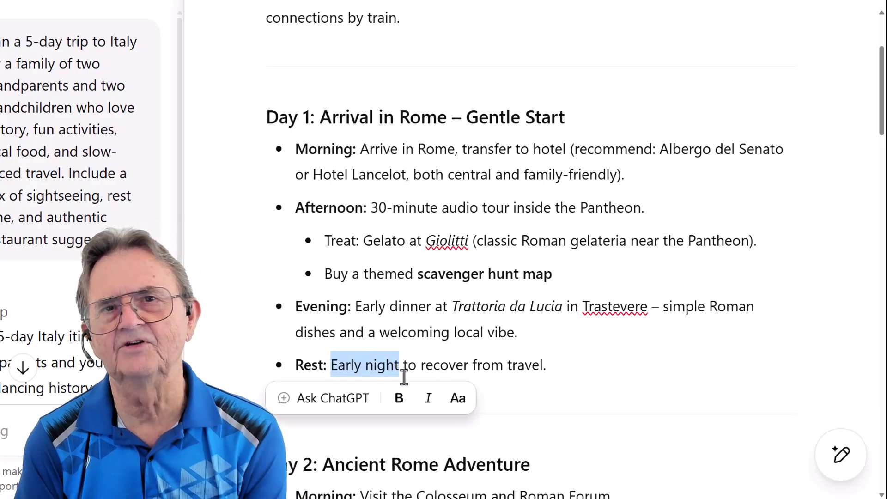
left_click(429, 403)
left_click(713, 306)
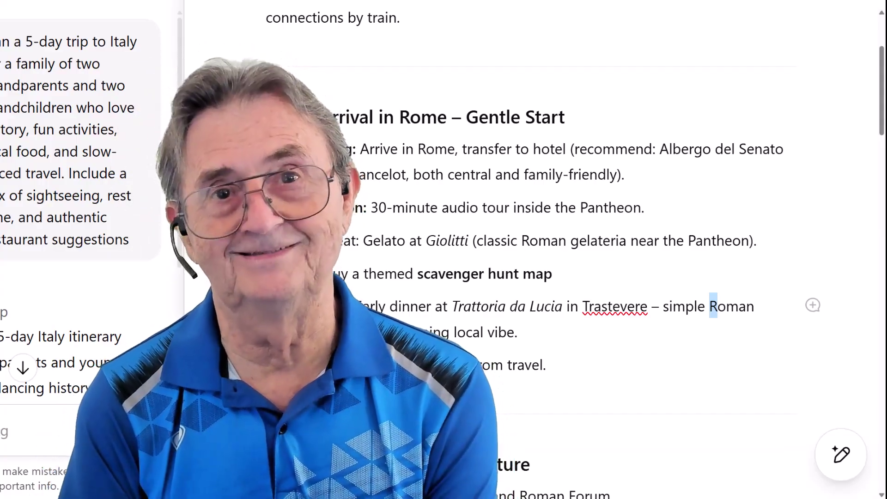
Step: Ask ChatGPT to expand Day 2's Capitoline Hill afternoon entry into a vivid note with 30-minute and 1–2 hour visit options and a family tip
scroll(811, 207, "down", 10)
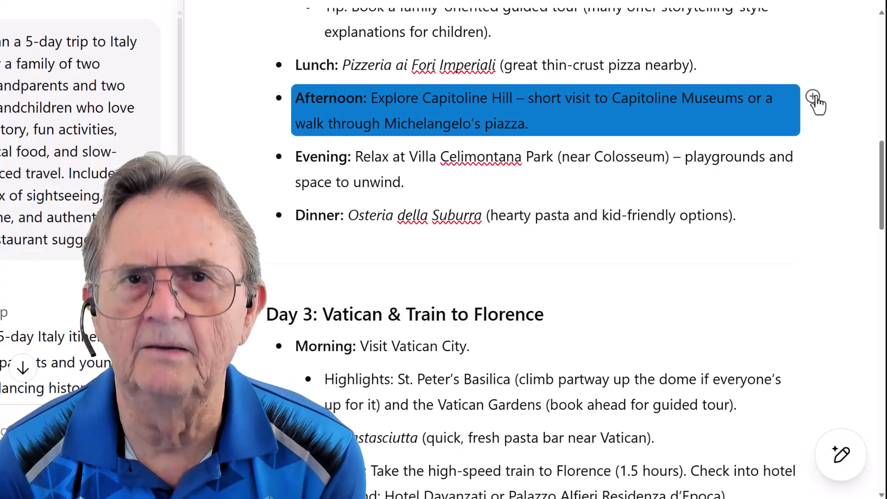
left_click(814, 98)
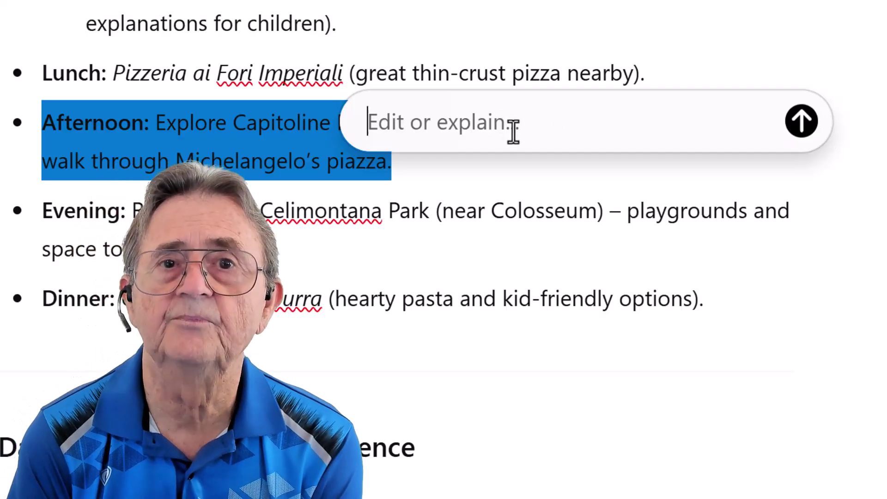
key("ctrl+v")
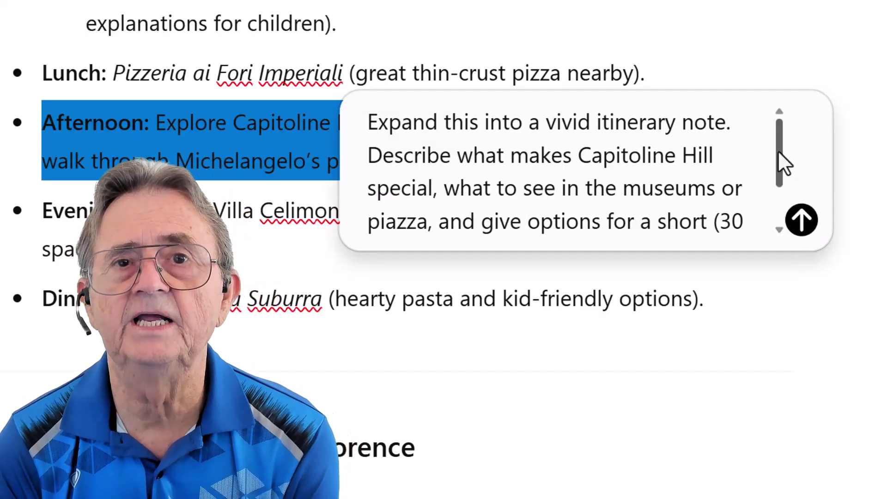
left_click_drag(777, 153, 786, 185)
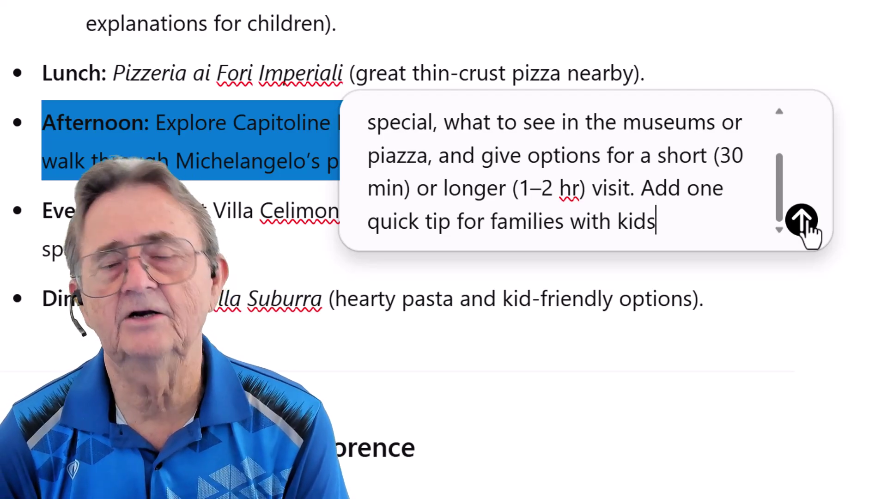
left_click(803, 220)
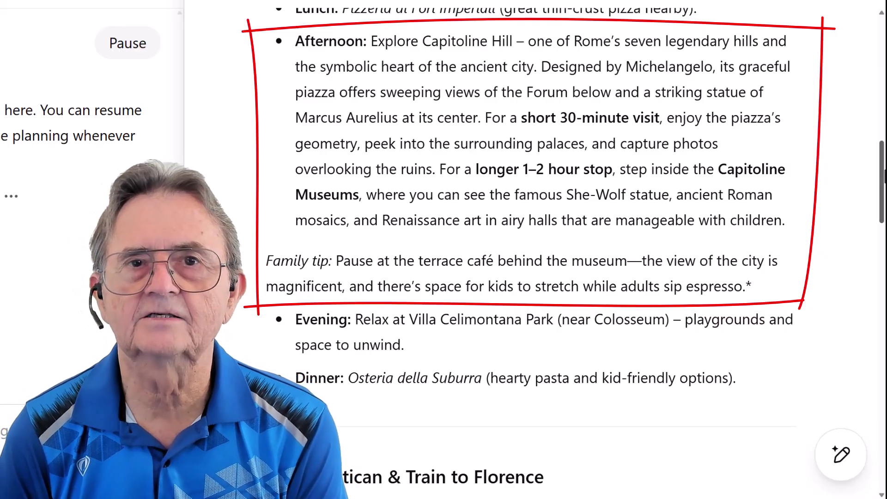
Step: Ask "What are Pitti Palace grounds?" about Day 4's afternoon entry and read the answer in the chat
scroll(531, 249, "down", 15)
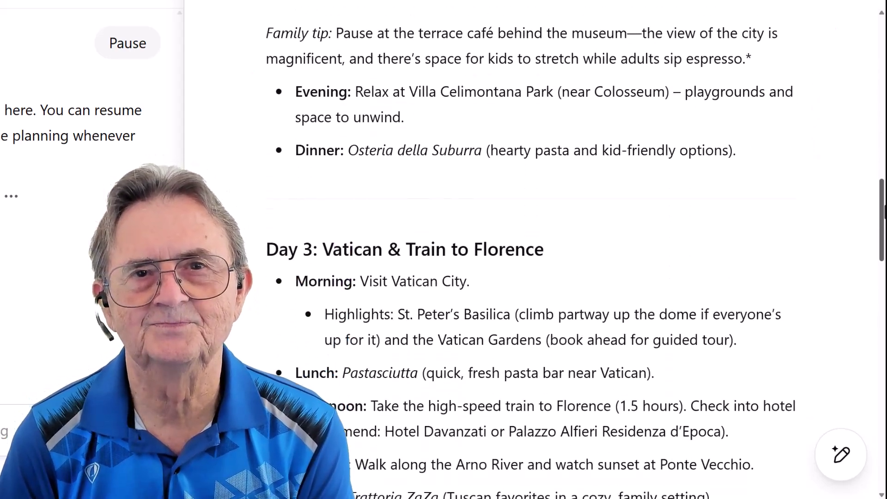
scroll(531, 250, "down", 1)
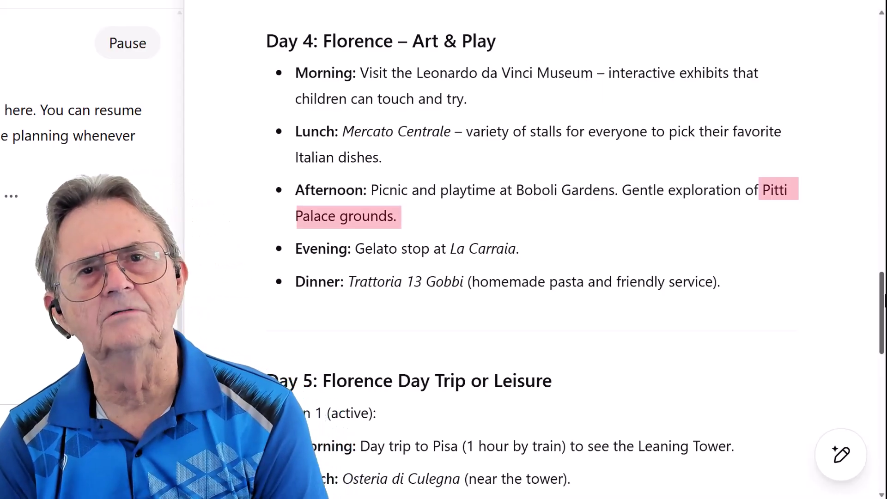
mouse_move(784, 190)
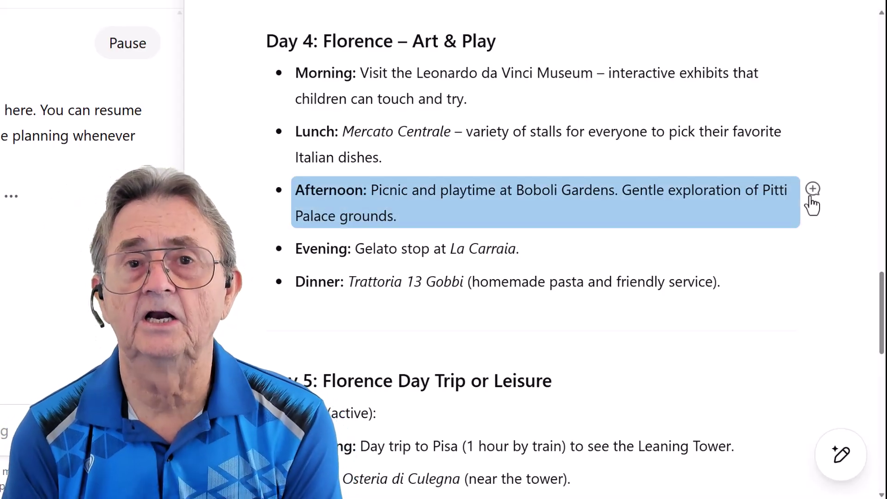
left_click(812, 194)
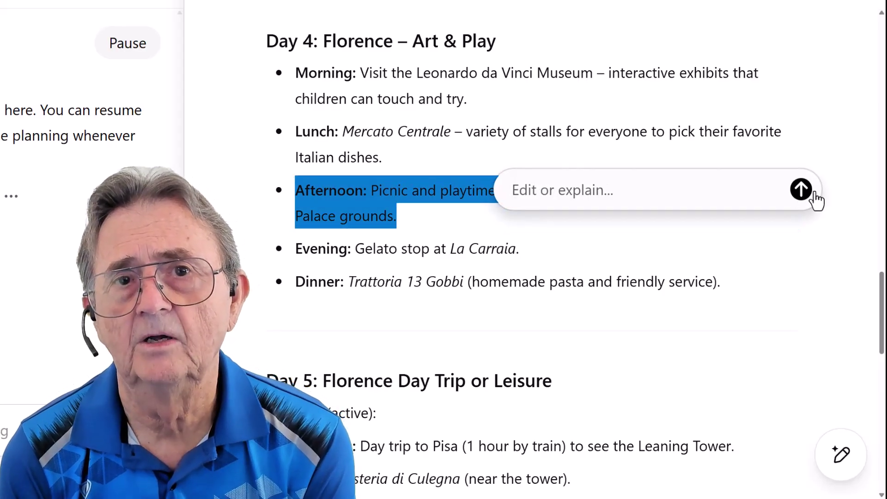
type("What are Pitti Palace grounds?")
key("Return")
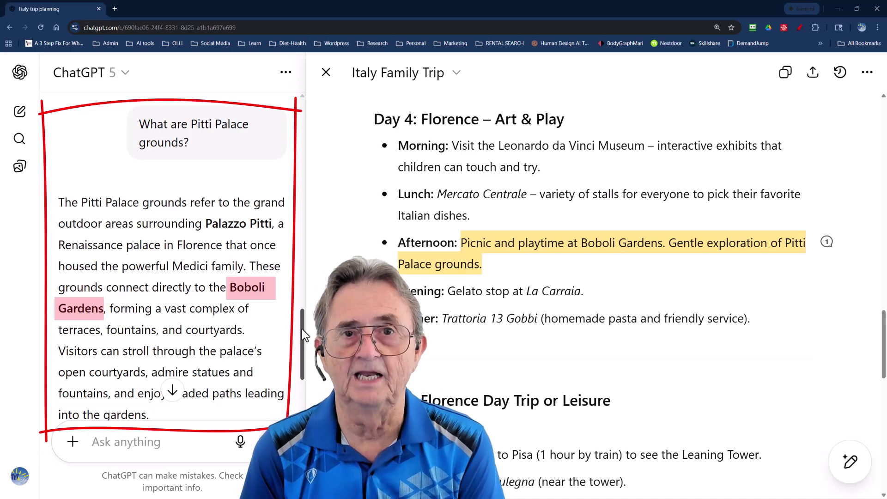
left_click_drag(302, 331, 304, 373)
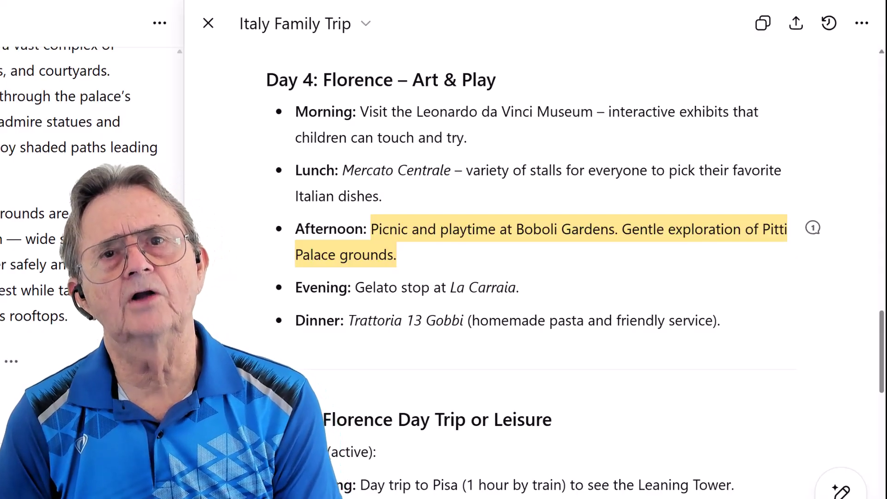
Step: Request suggested edits for the document and apply the suggestion to reorganize Additional Tips into themed groups with one-line explanations
mouse_move(841, 457)
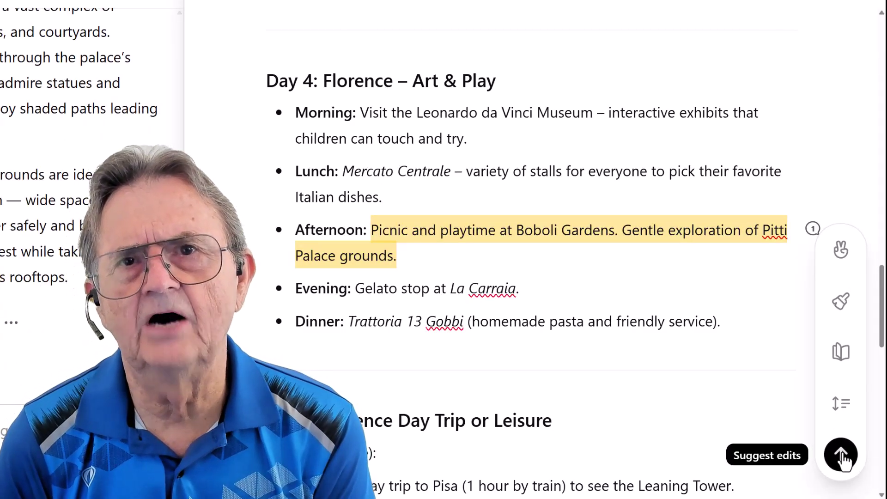
left_click(841, 457)
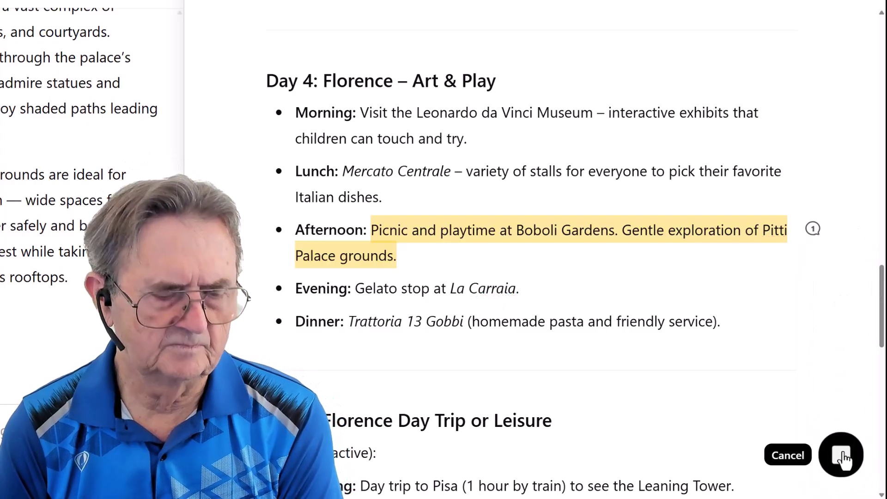
left_click_drag(881, 305, 883, 452)
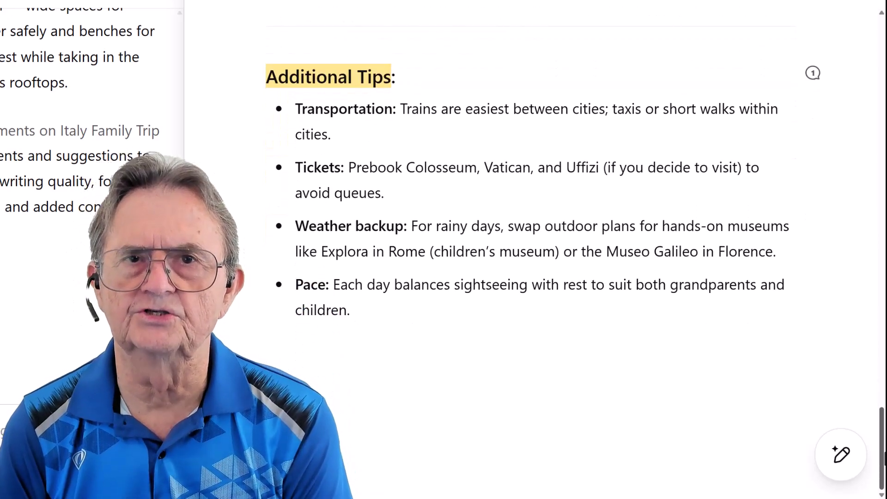
scroll(883, 296, "up", 2)
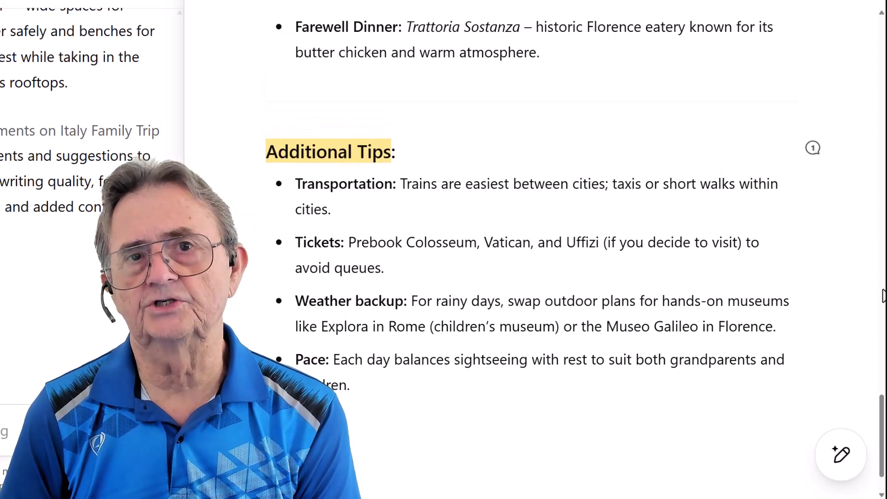
left_click(812, 148)
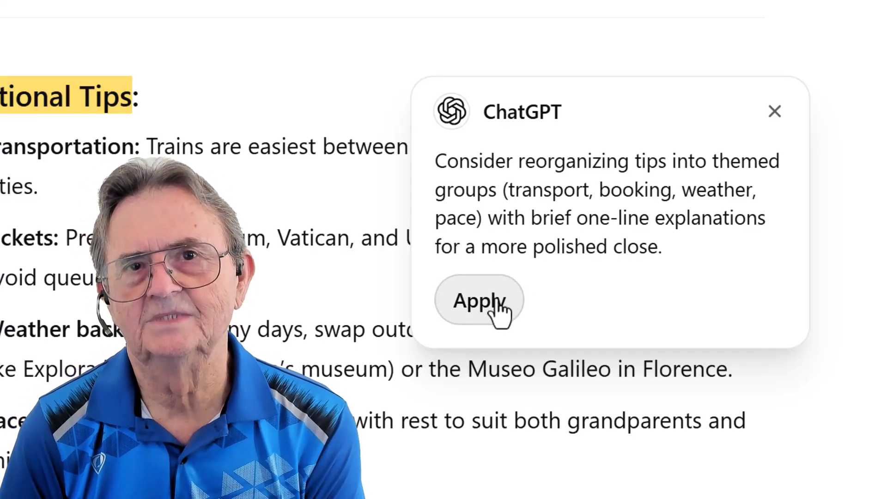
left_click(497, 302)
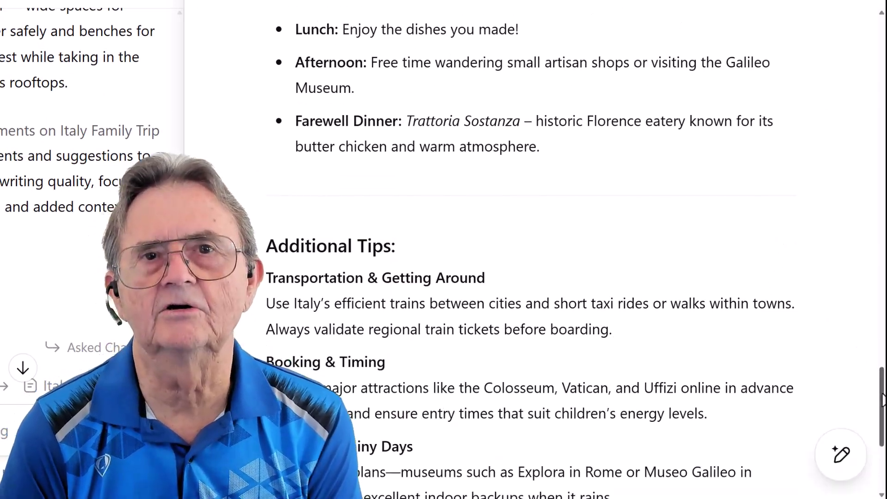
scroll(531, 249, "down", 3)
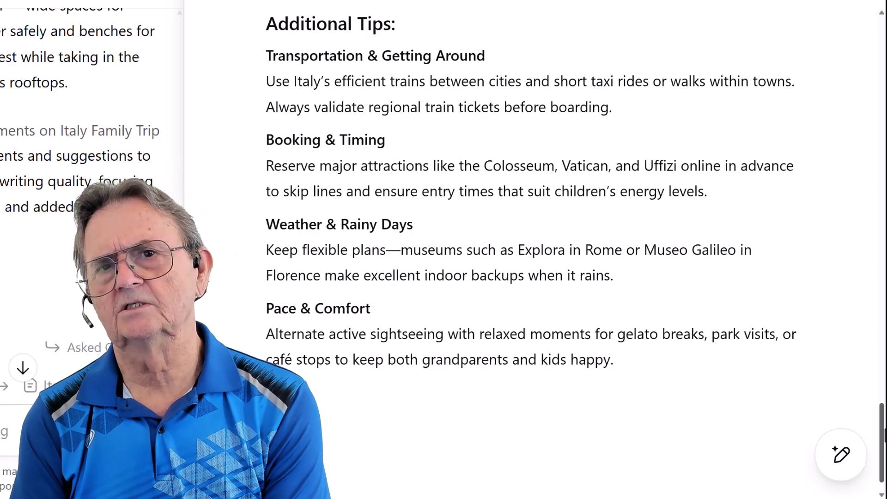
Step: Adjust the length of the Italy Family Trip document to make the whole itinerary longer
scroll(574, 248, "down", 1)
key("ctrl+plus")
mouse_move(837, 450)
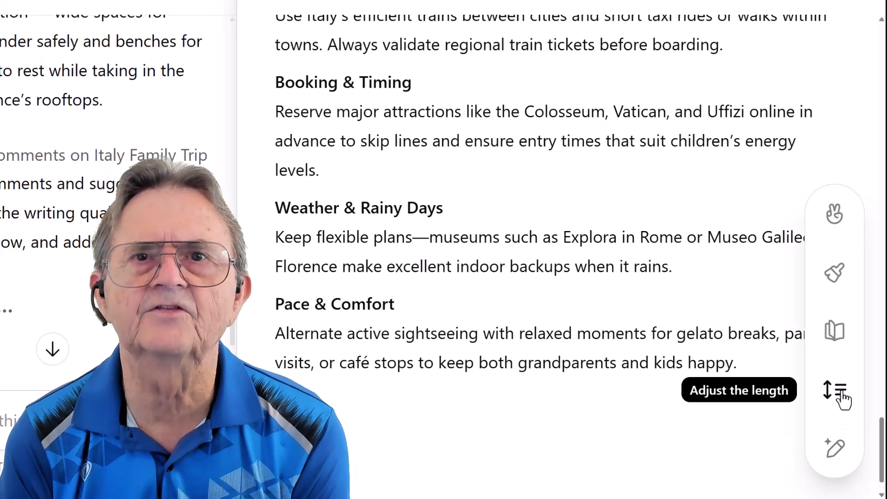
left_click(841, 398)
left_click_drag(840, 337, 838, 298)
left_click(836, 297)
Step: Review the lengthened itinerary from Day 1 through the closing tips
scroll(855, 94, "up", 10)
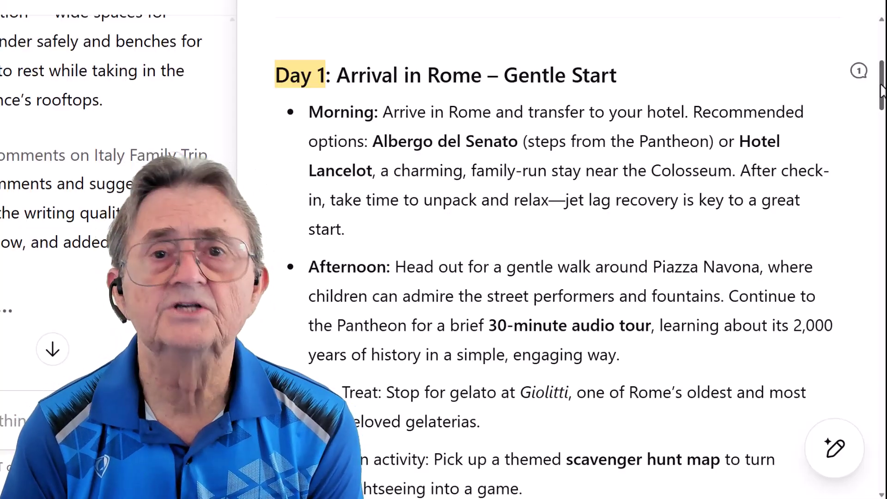
left_click_drag(881, 90, 882, 111)
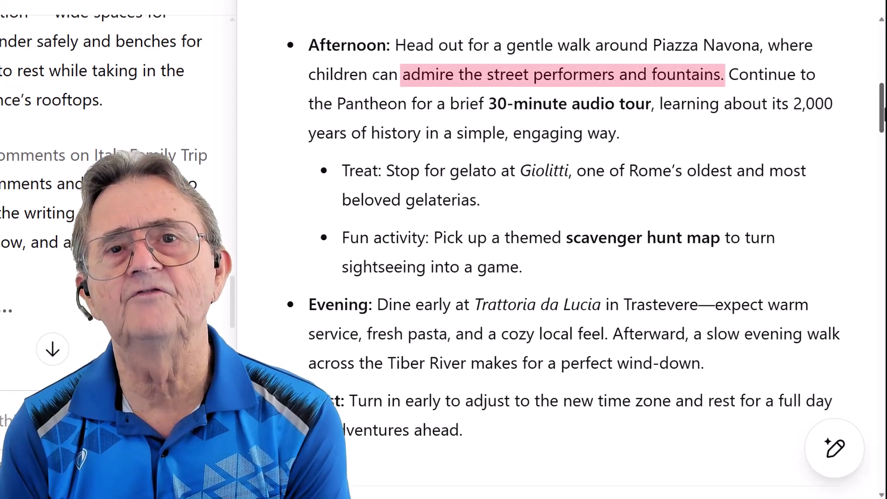
left_click_drag(882, 111, 882, 159)
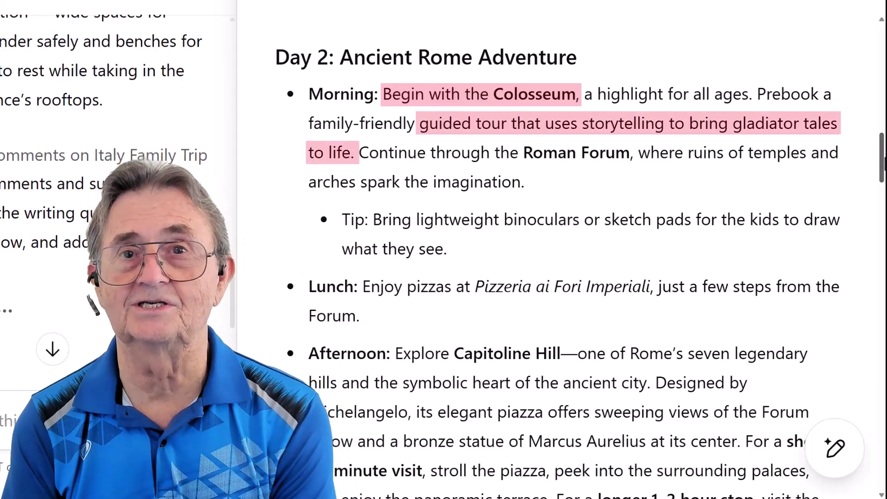
left_click_drag(882, 160, 882, 461)
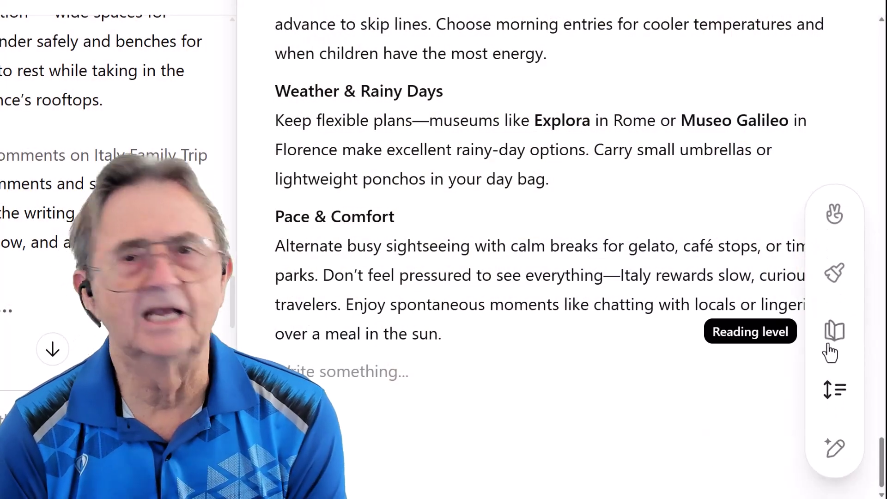
Step: Rewrite the itinerary at the Kindergarten reading level
left_click(831, 341)
left_click_drag(836, 332, 853, 445)
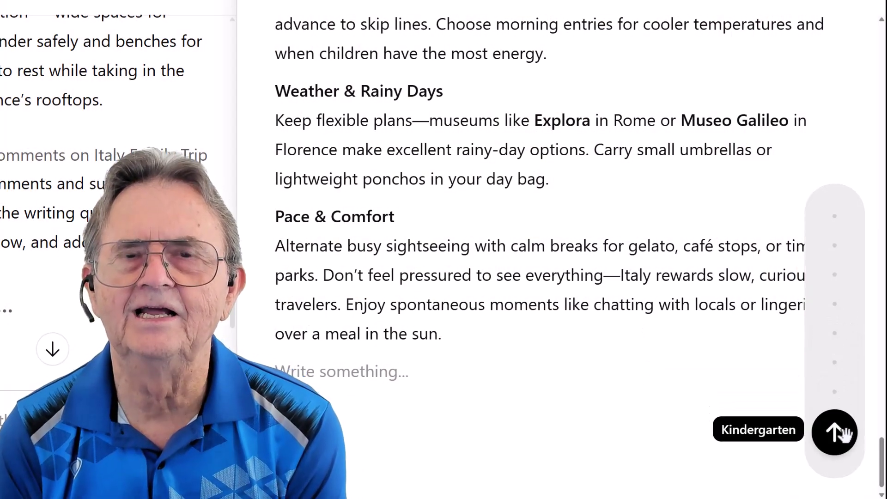
left_click(845, 433)
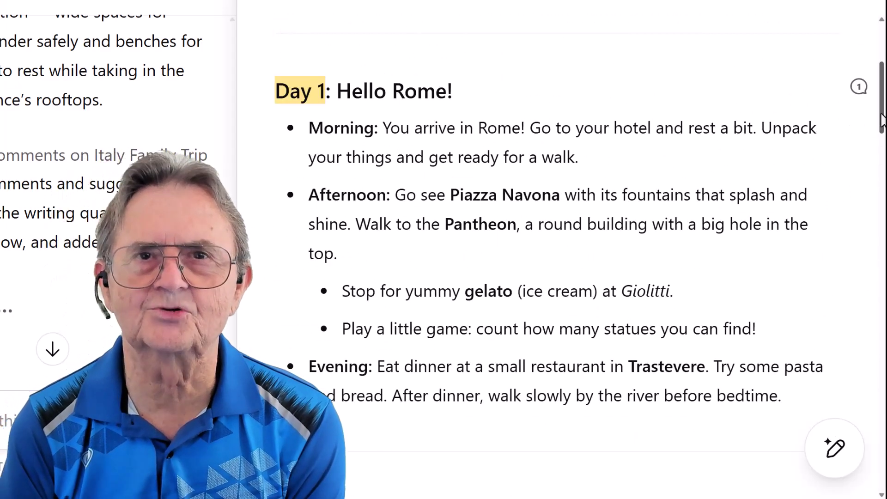
Step: Read through the simplified itinerary from Day 1 to the closing travel tips
left_click_drag(882, 121, 882, 167)
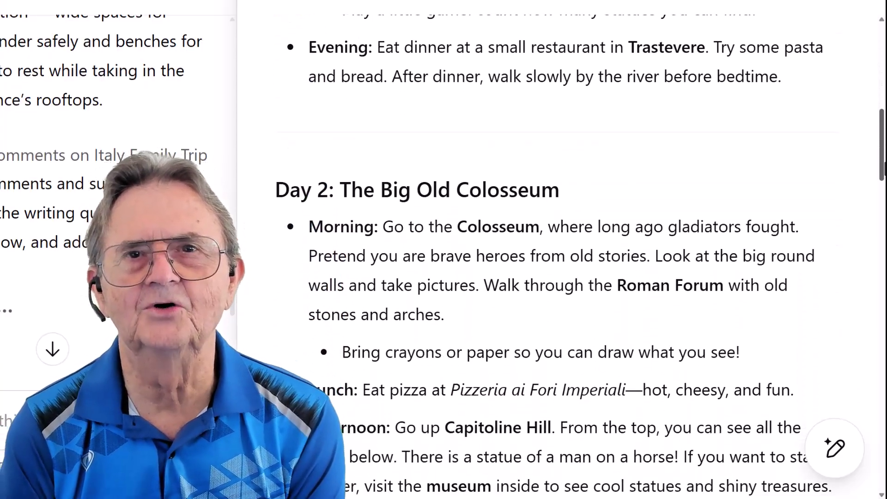
scroll(554, 277, "down", 3)
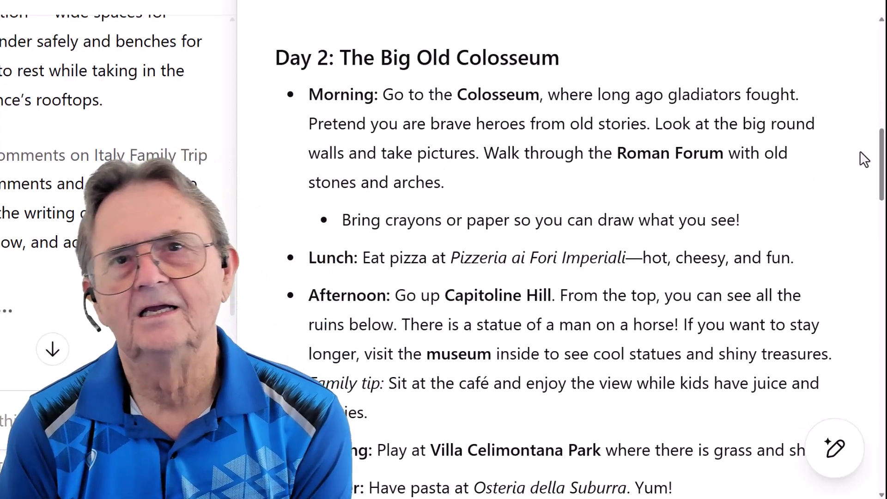
scroll(863, 159, "down", 1)
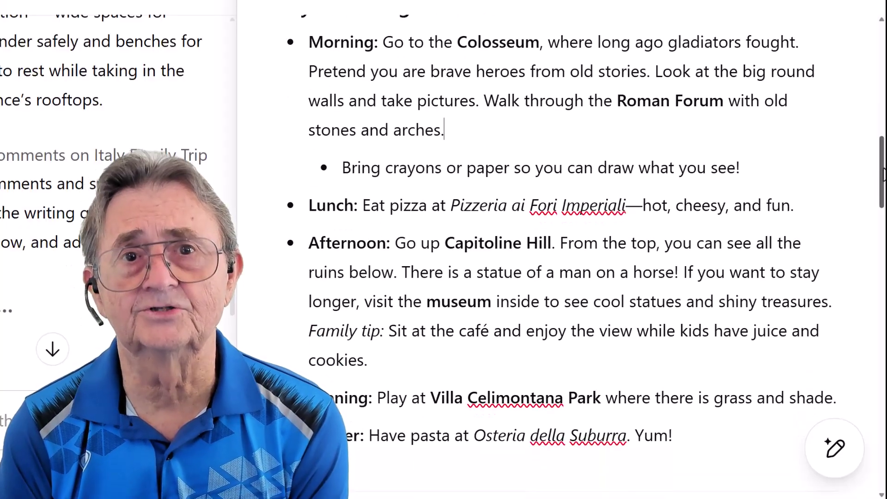
left_click_drag(882, 173, 883, 368)
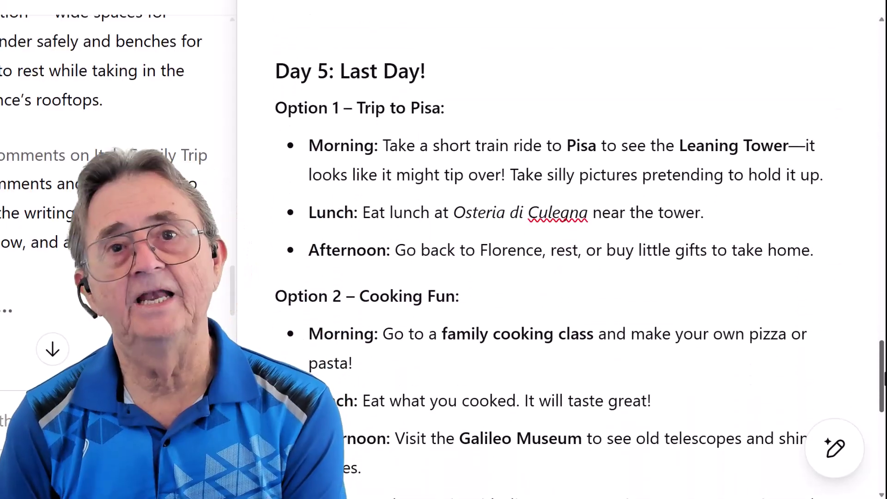
scroll(549, 277, "down", 10)
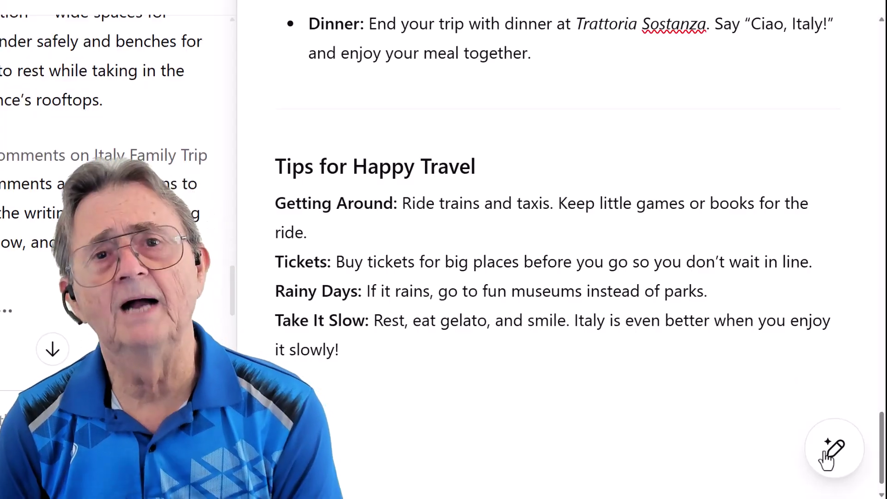
mouse_move(838, 455)
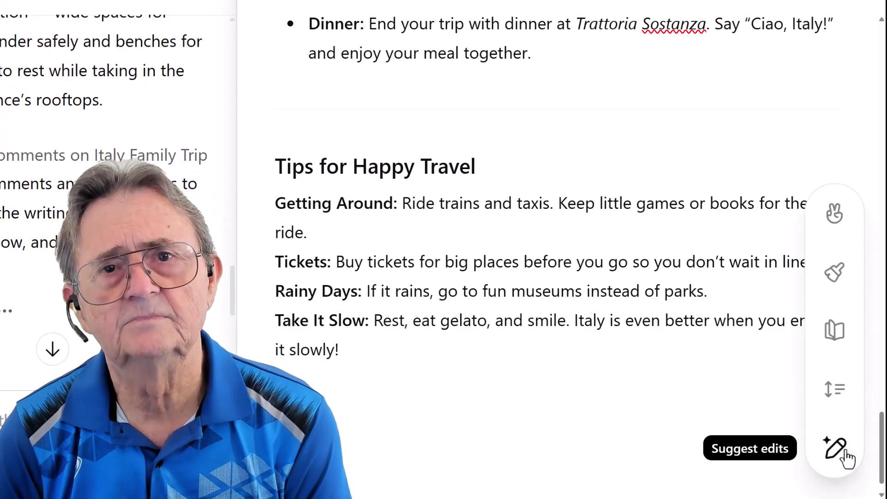
Step: Rewrite the itinerary at the Graduate School reading level and review it from Day 1 to the concluding recommendations
left_click(836, 340)
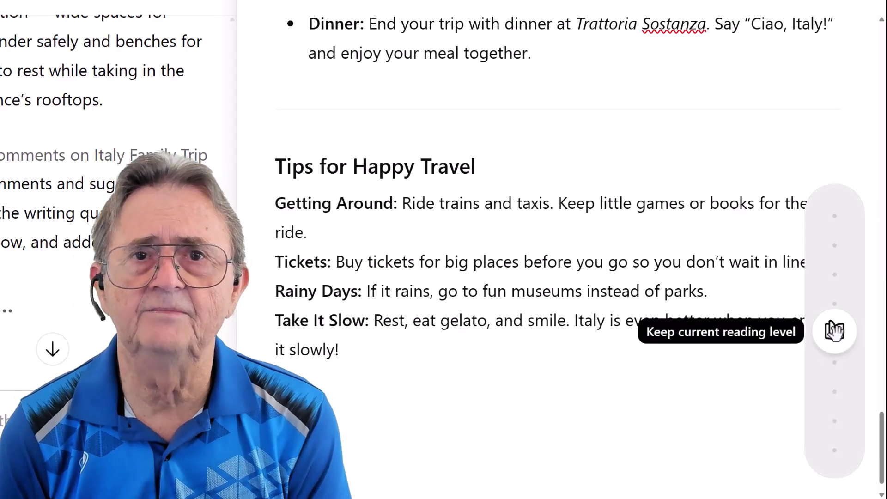
left_click_drag(834, 331, 834, 217)
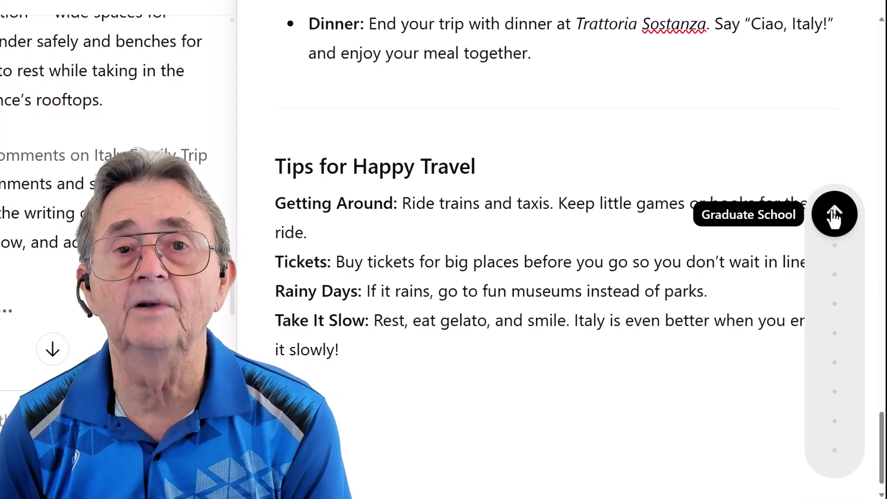
left_click(831, 210)
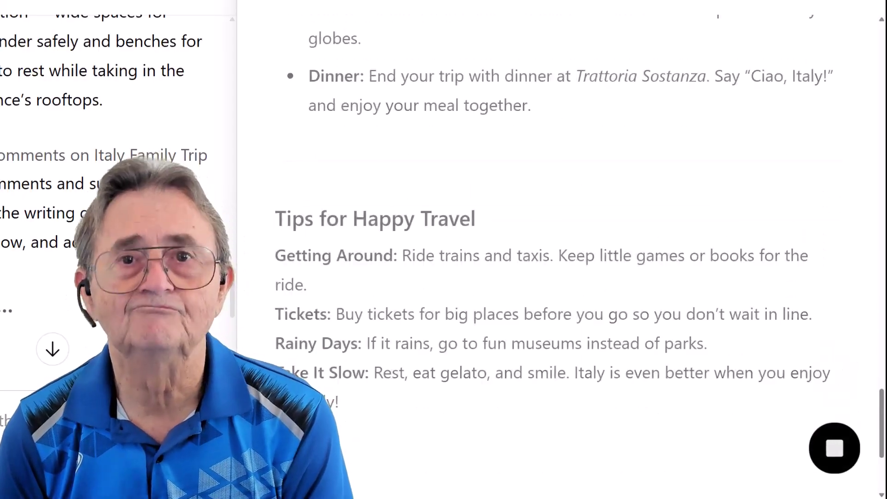
left_click_drag(882, 314, 882, 100)
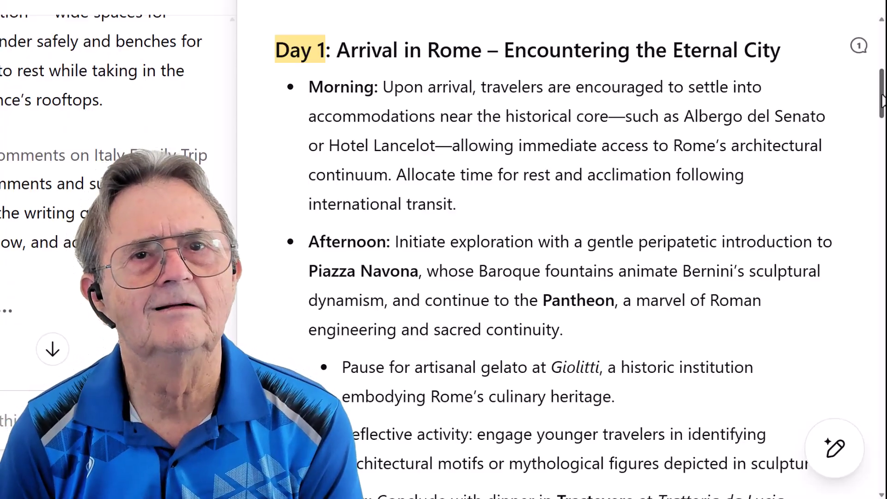
left_click_drag(882, 100, 883, 166)
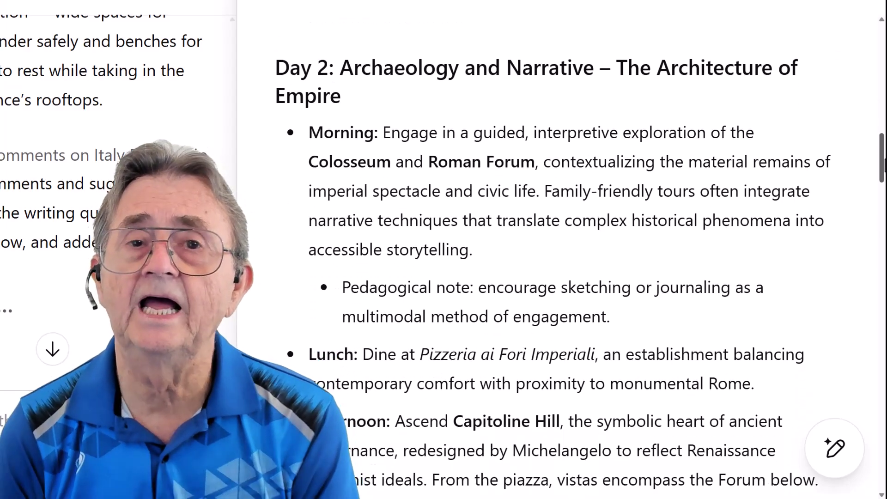
left_click_drag(883, 164, 883, 455)
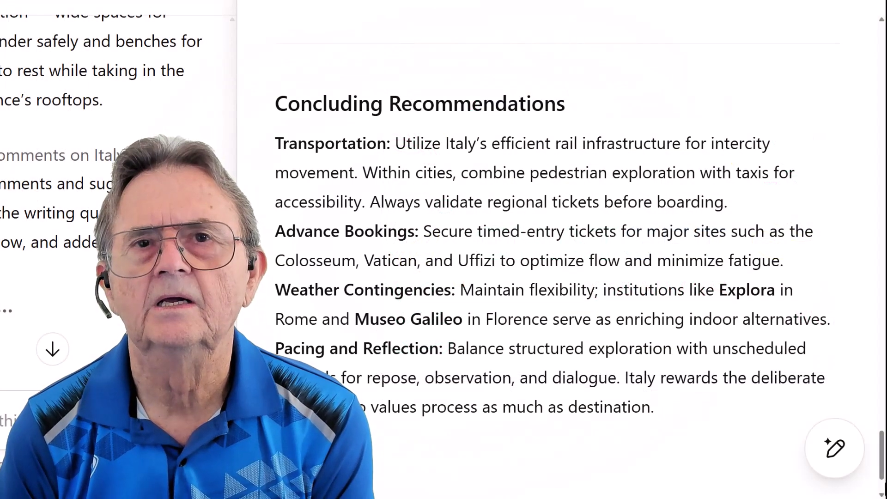
Step: Add a final polish to the itinerary and review the result from the Overview to the Concluding Recommendations
mouse_move(838, 457)
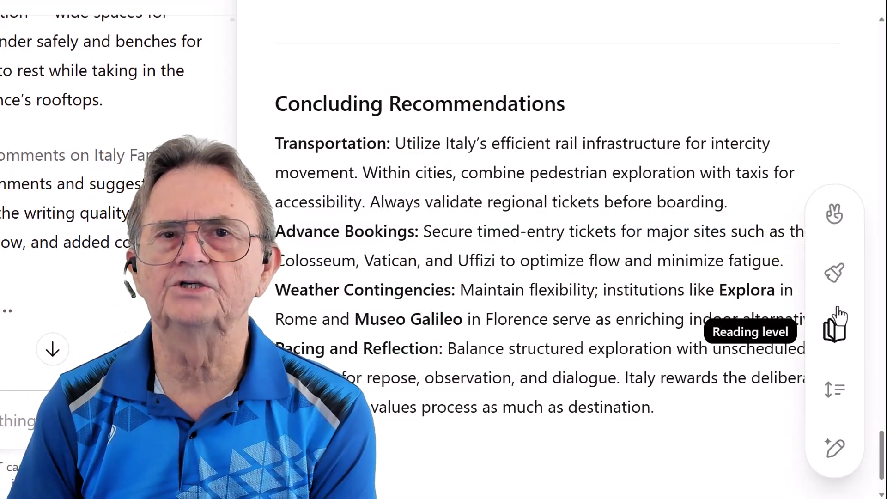
left_click(836, 277)
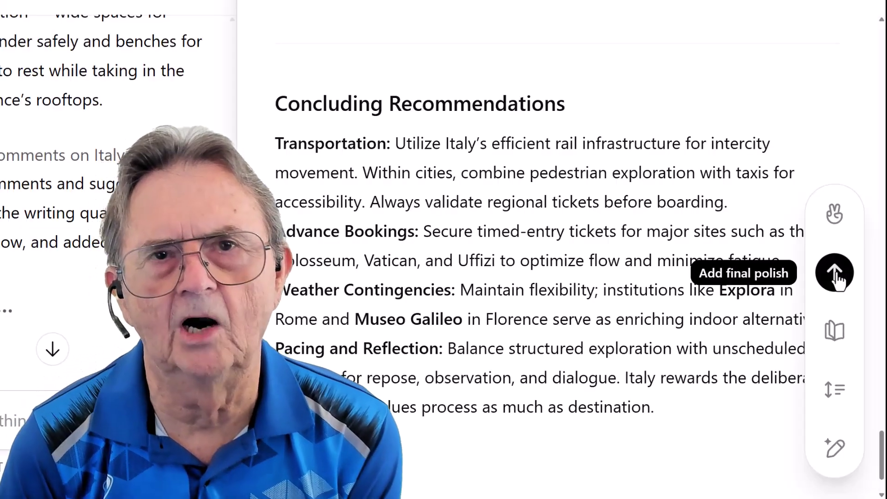
left_click(834, 272)
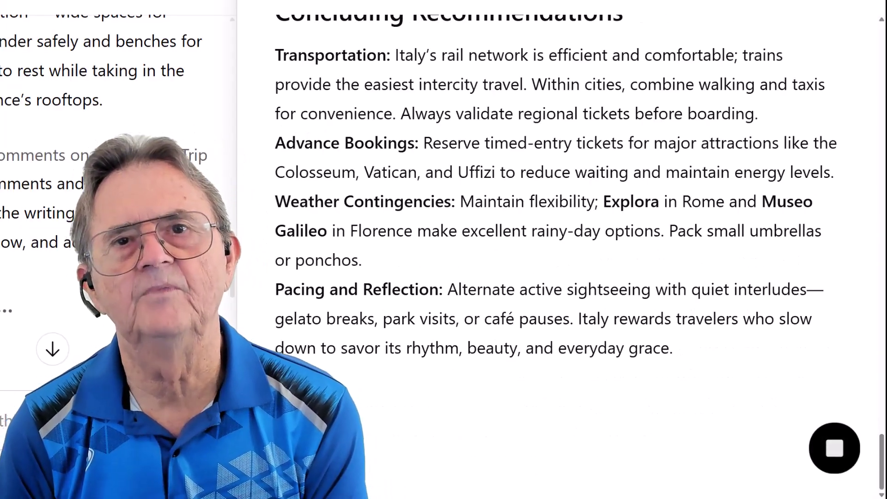
scroll(245, 243, "up", 20)
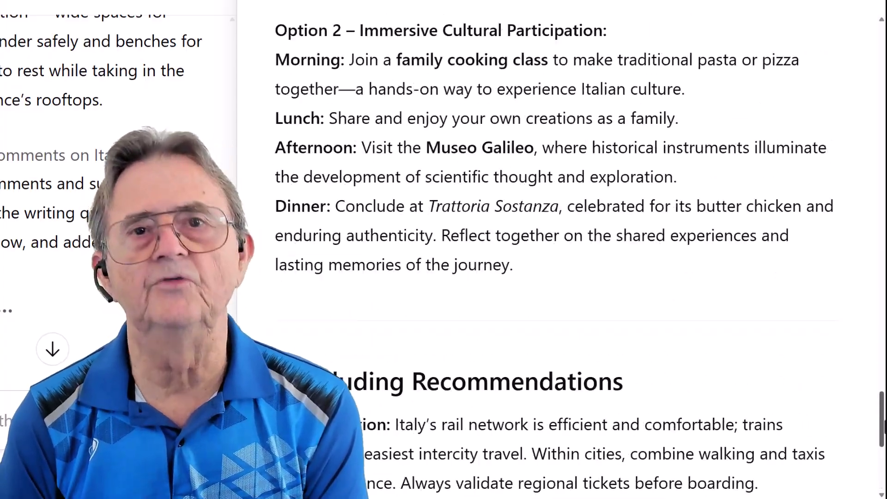
scroll(862, 121, "up", 15)
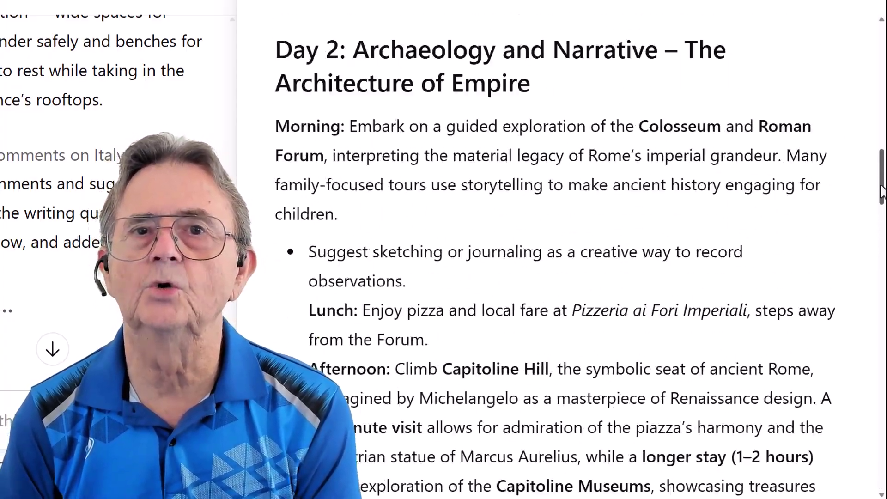
scroll(854, 106, "up", 5)
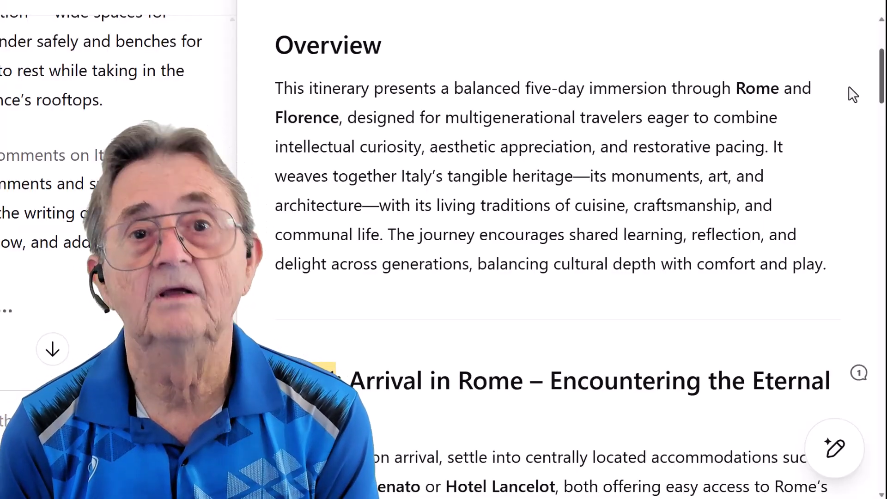
scroll(853, 95, "down", 15)
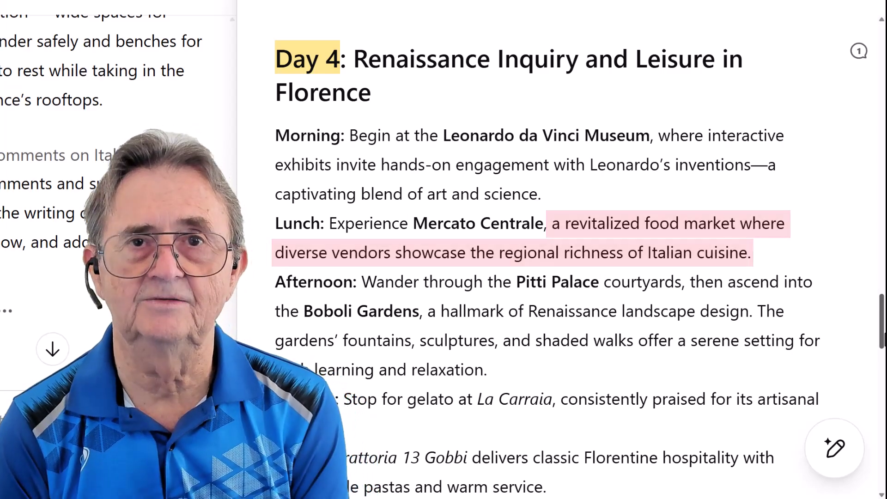
scroll(555, 258, "down", 12)
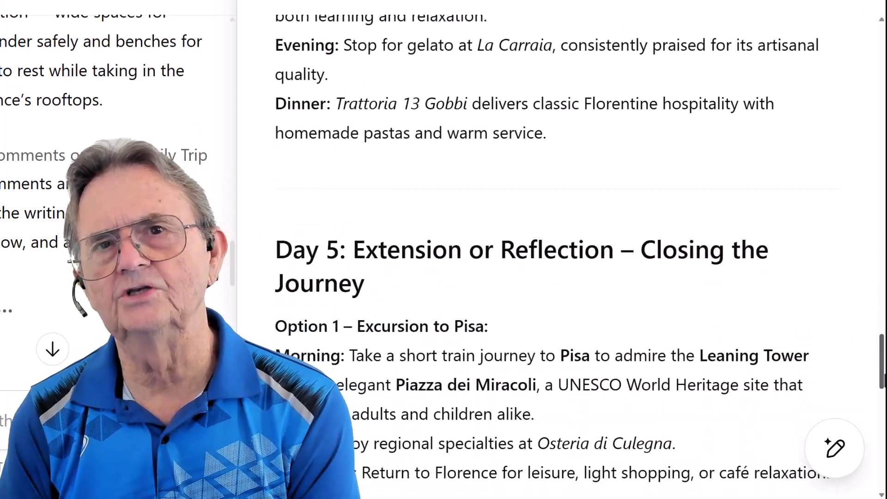
scroll(554, 259, "down", 10)
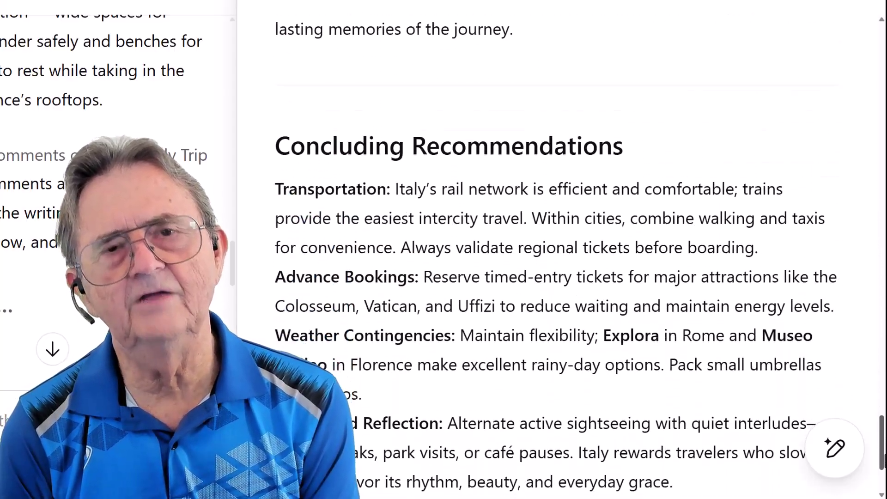
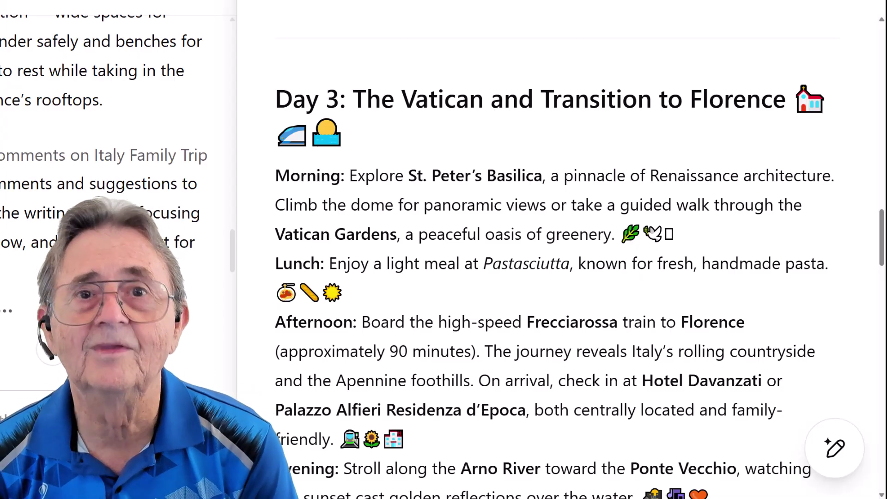
Step: Remove all emojis from the itinerary and check the document back up to its Overview
mouse_move(834, 447)
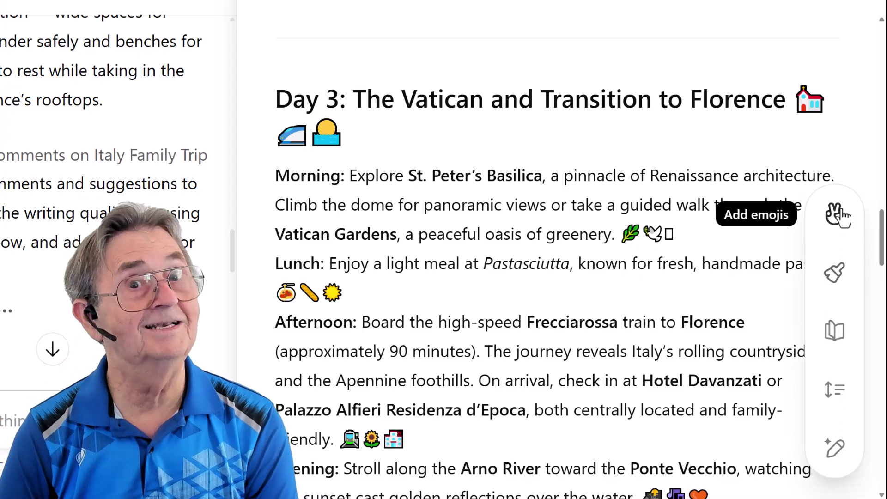
left_click(838, 210)
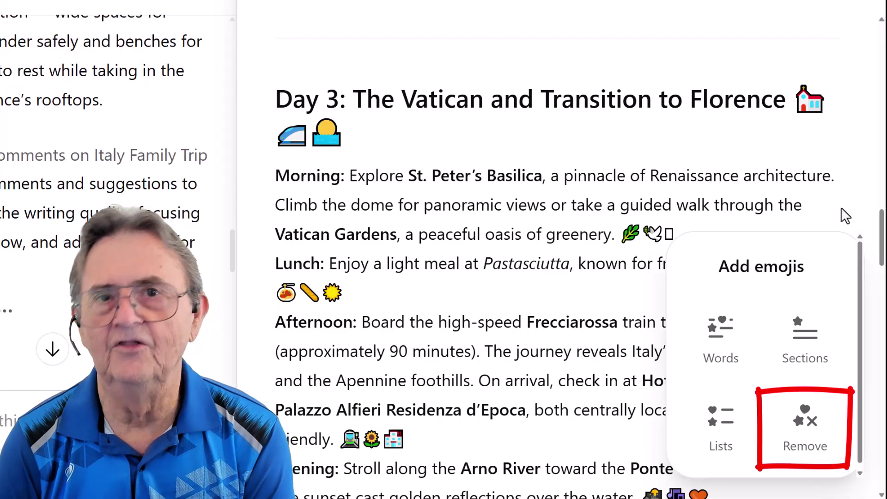
left_click(797, 432)
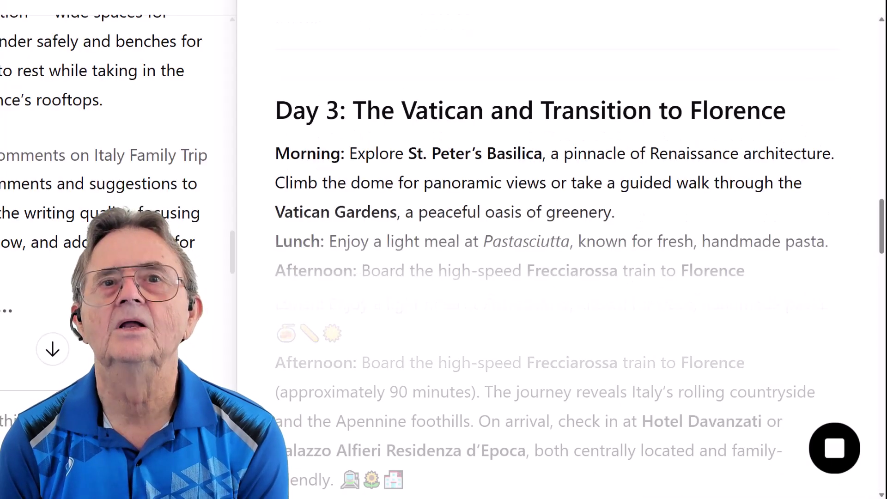
left_click_drag(881, 247, 848, 115)
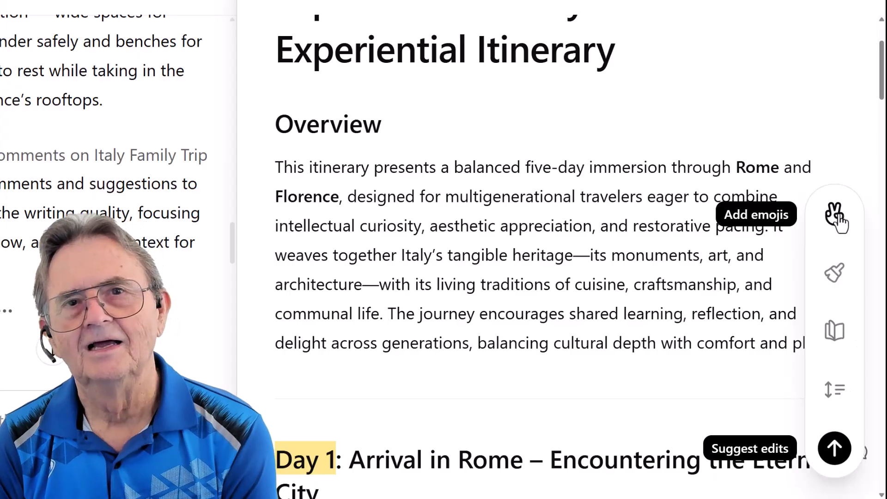
Step: Add emojis to the itinerary with the Words option and look through the Overview and the first days
left_click(838, 215)
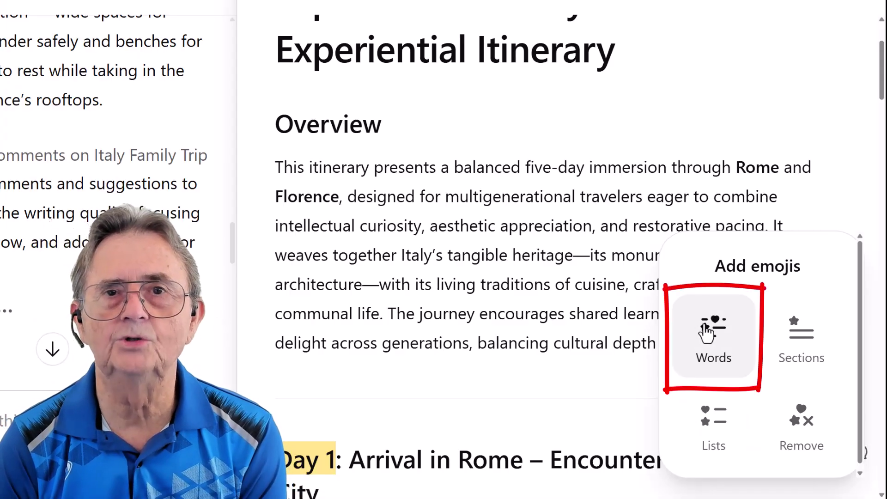
left_click(705, 331)
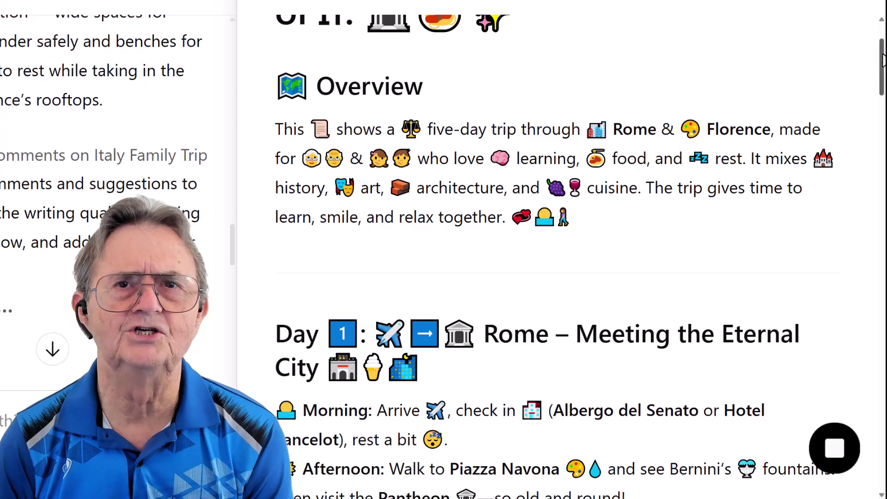
scroll(882, 74, "down", 2)
left_click_drag(882, 74, 883, 179)
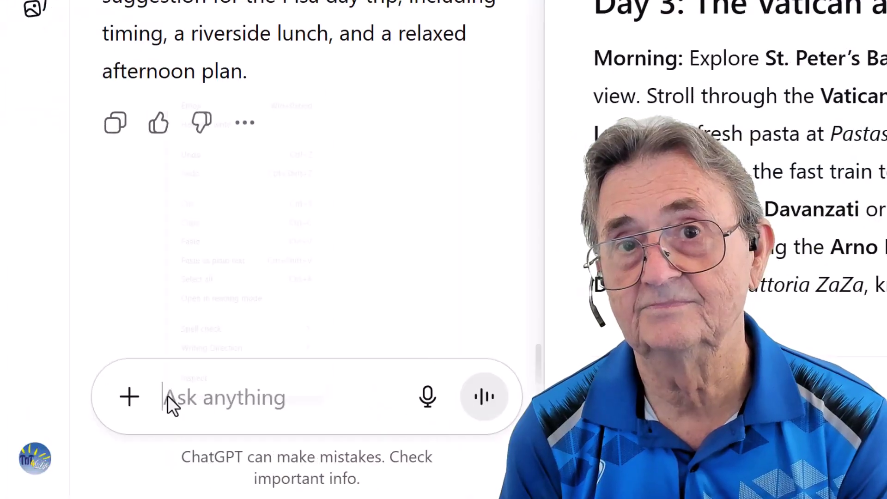
Step: Ask ChatGPT "Can you suggest an afternoon trip options to the Ostia Antica – Ancient Rome by the Sea that fits this slow-travel theme?"
right_click(167, 395)
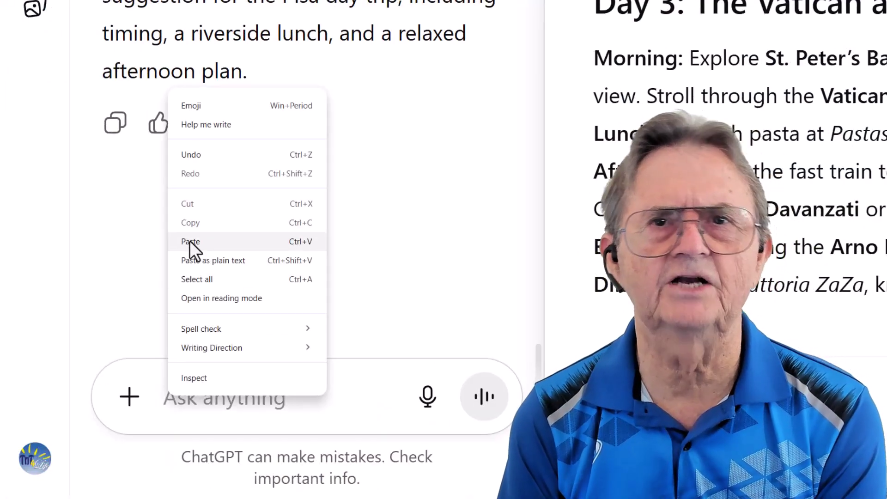
left_click(190, 240)
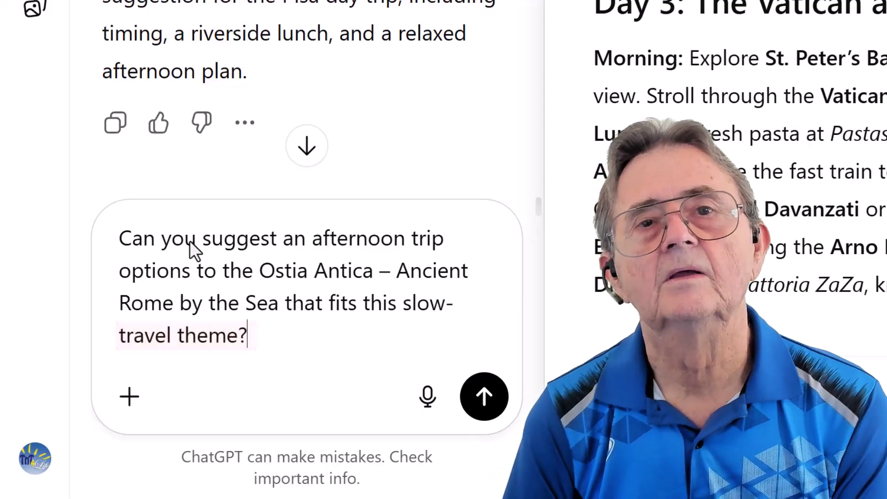
left_click(484, 396)
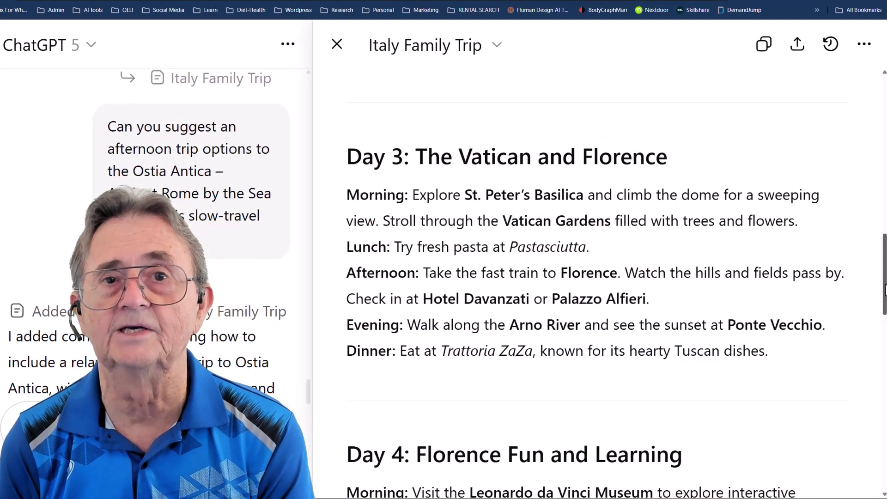
Step: Open the comments on the Day 2: Ancient Rome Adventure heading and apply the Ostia Antica afternoon trip suggestion
left_click_drag(884, 288, 885, 227)
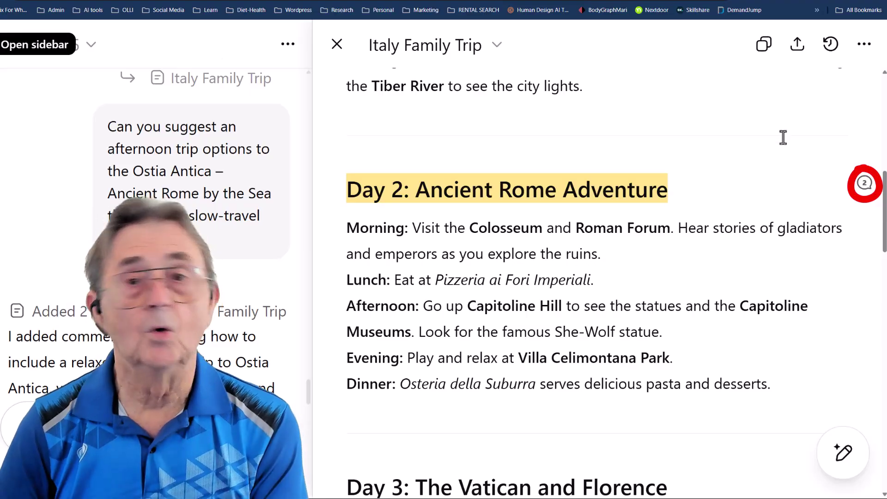
left_click(865, 185)
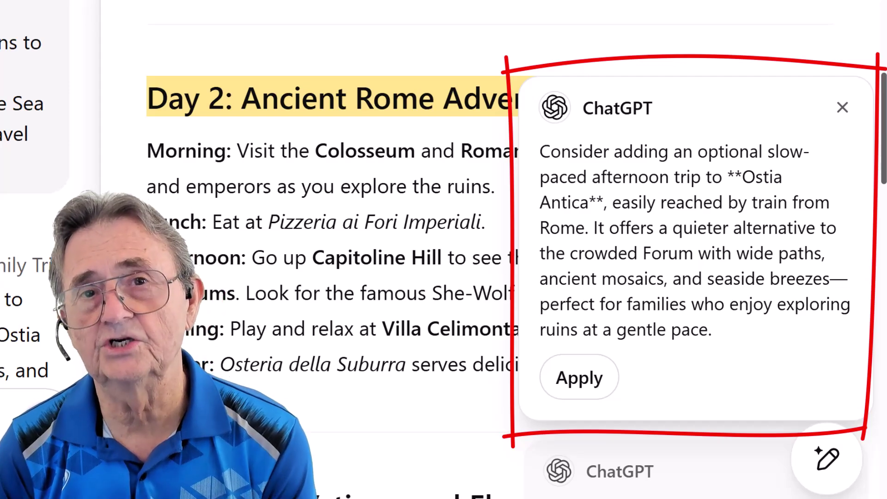
left_click(582, 383)
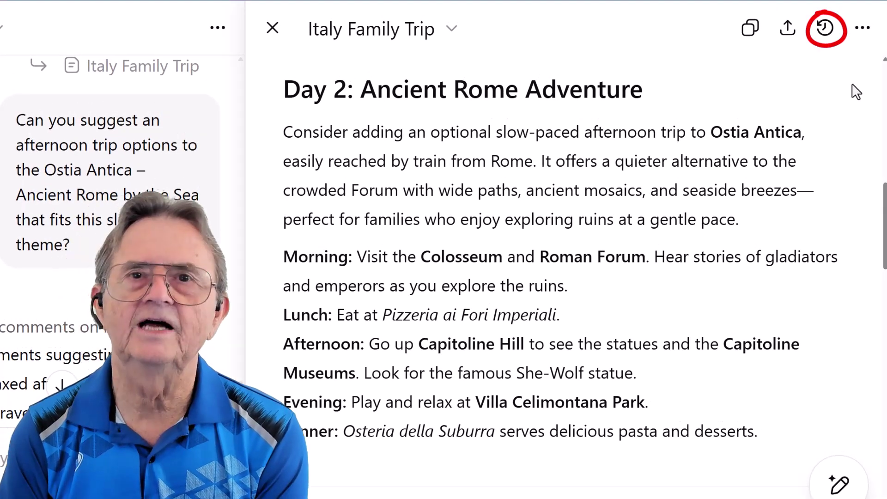
Step: Show and hide the marked changes in the itinerary, and view its previous version before returning to the latest one
left_click(826, 30)
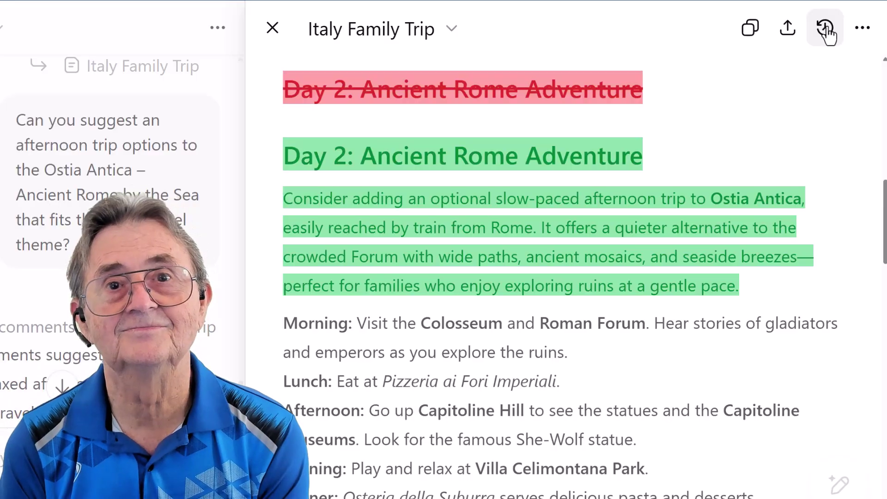
left_click(826, 31)
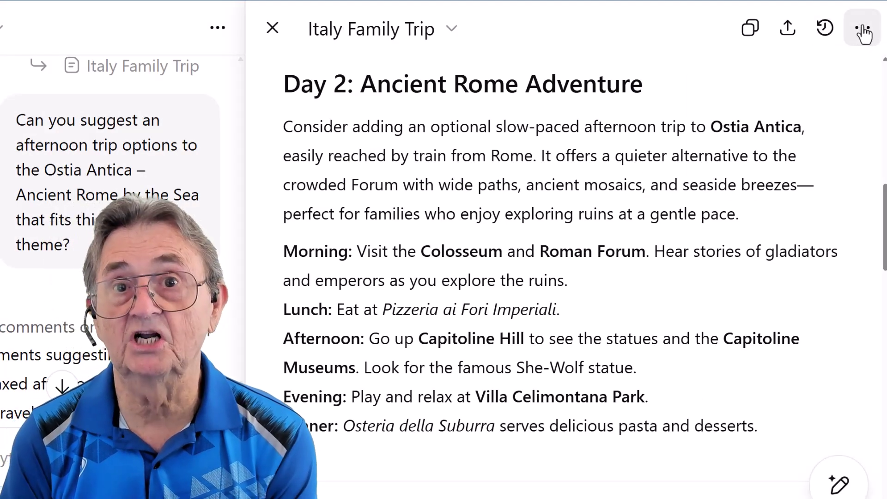
left_click(863, 29)
left_click(785, 79)
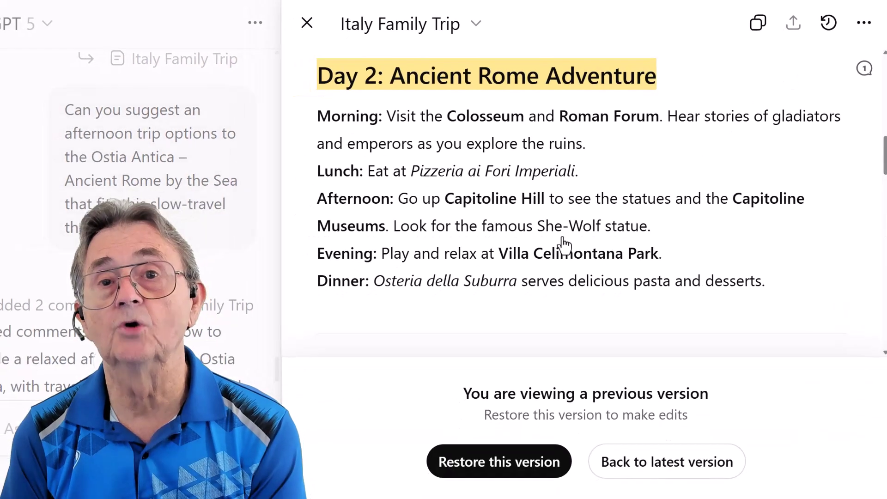
left_click(498, 464)
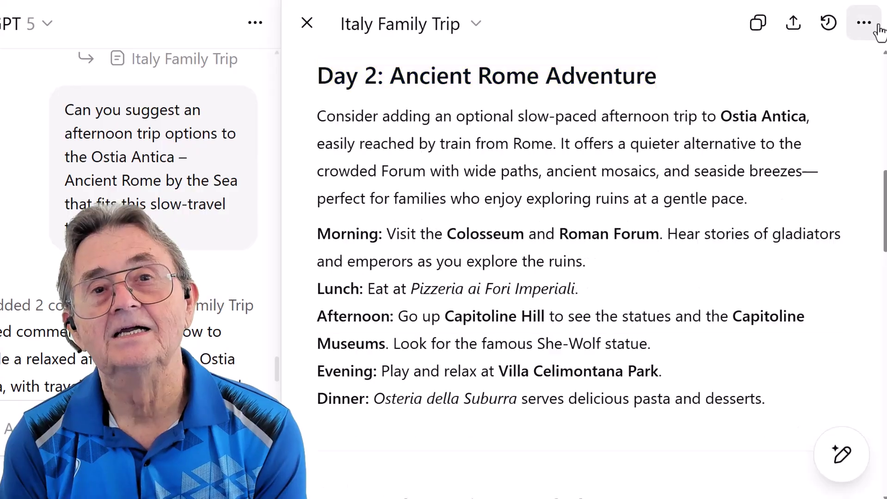
Step: Open the Italy Family Trip document's version and download options
left_click(864, 22)
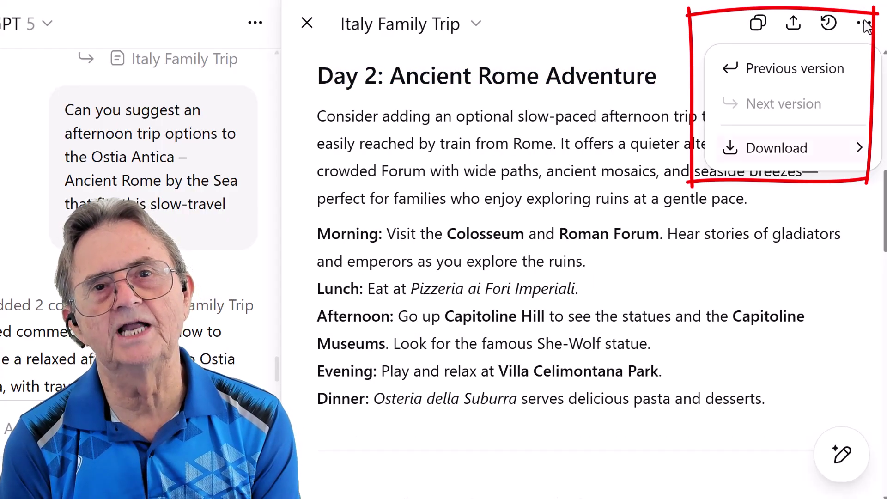